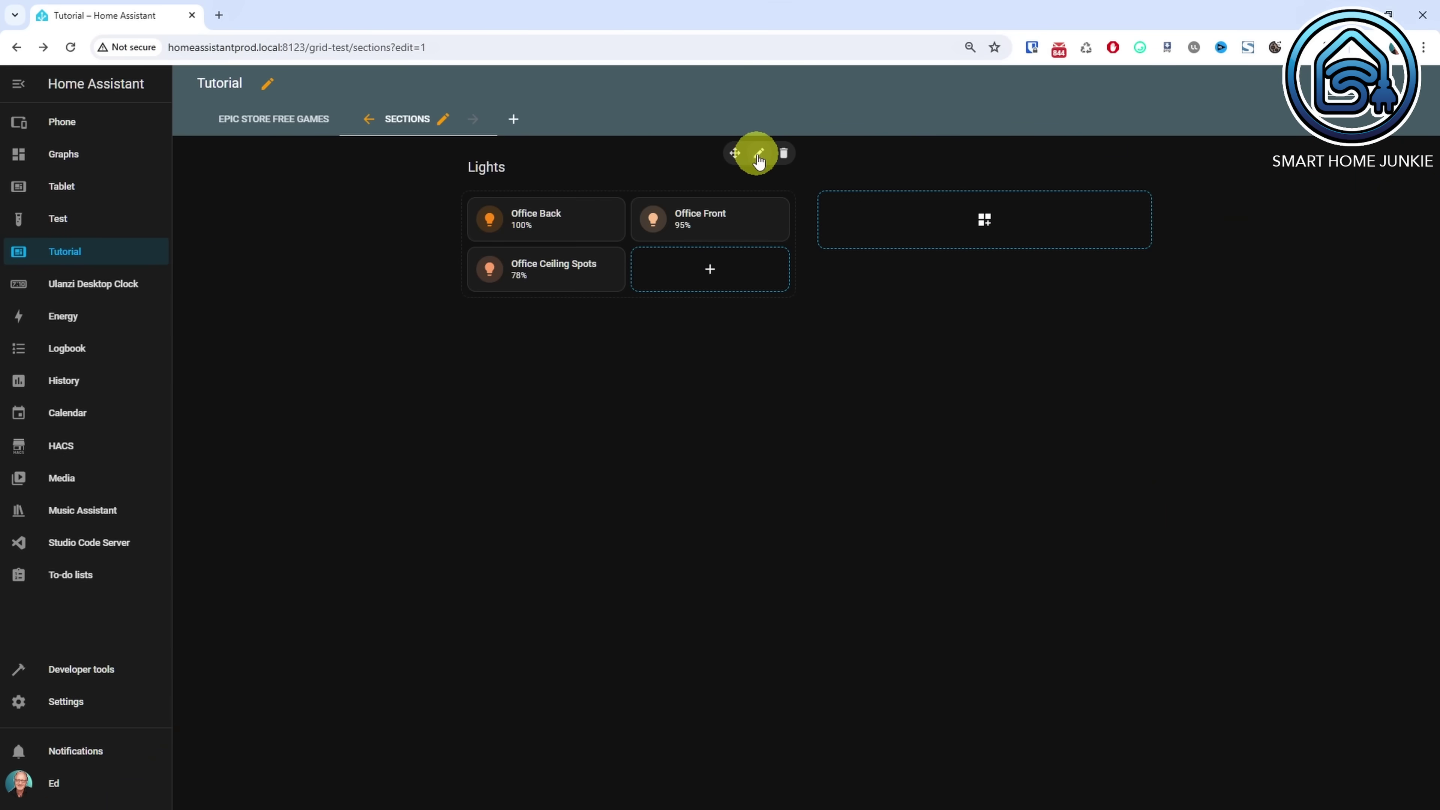
In the Lights section's visibility settings, also show the section on tablet screens
left_click(759, 154)
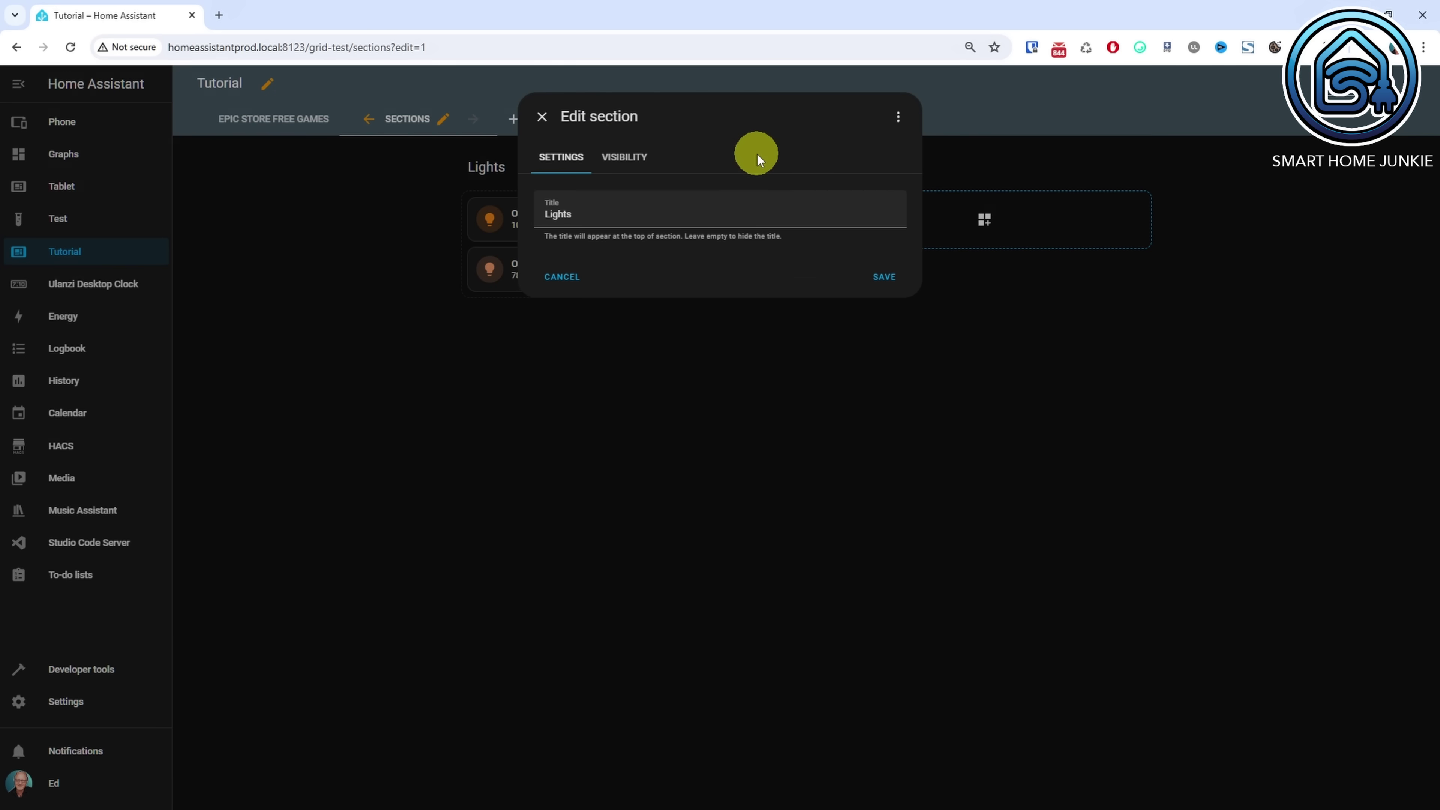
left_click(633, 167)
left_click(571, 258)
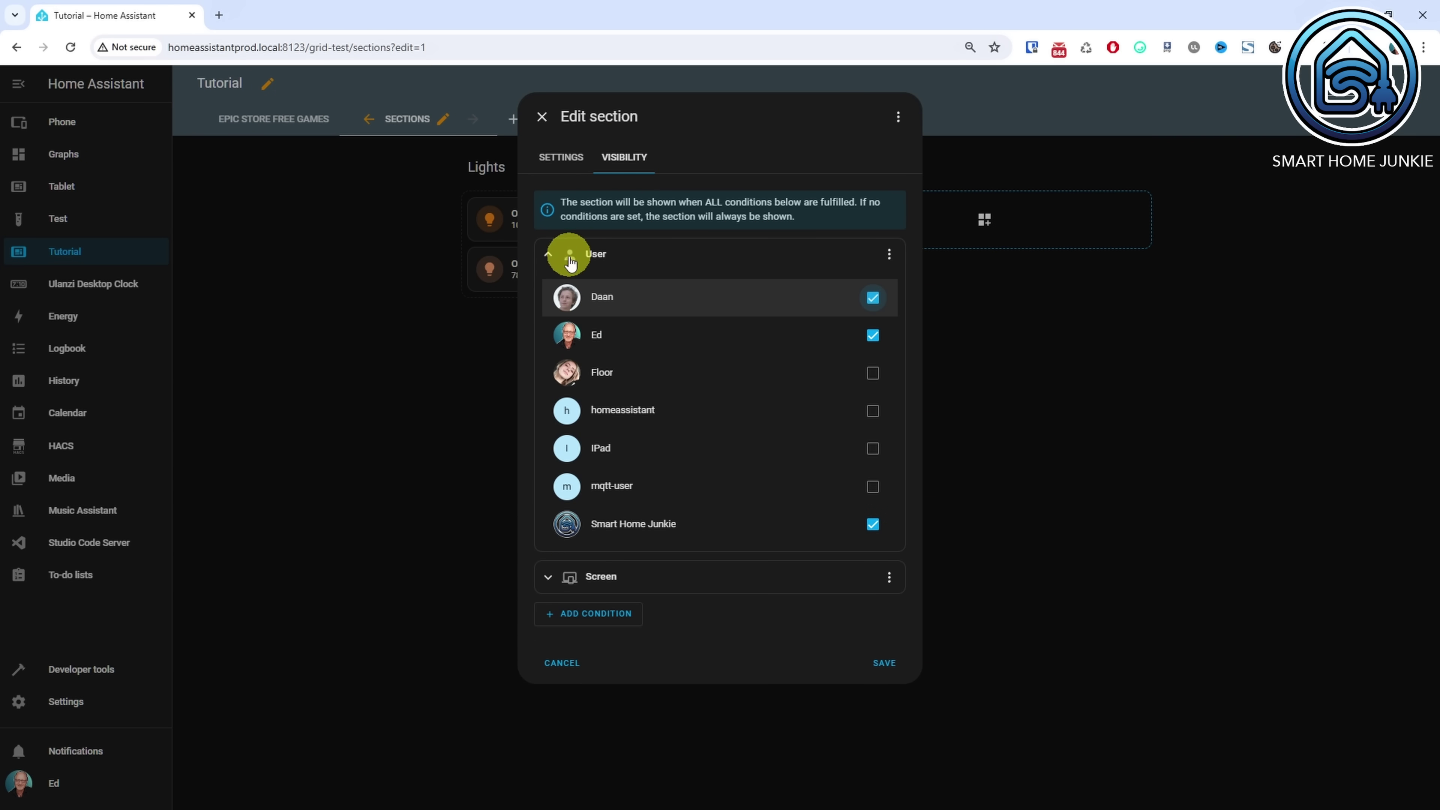
left_click(549, 257)
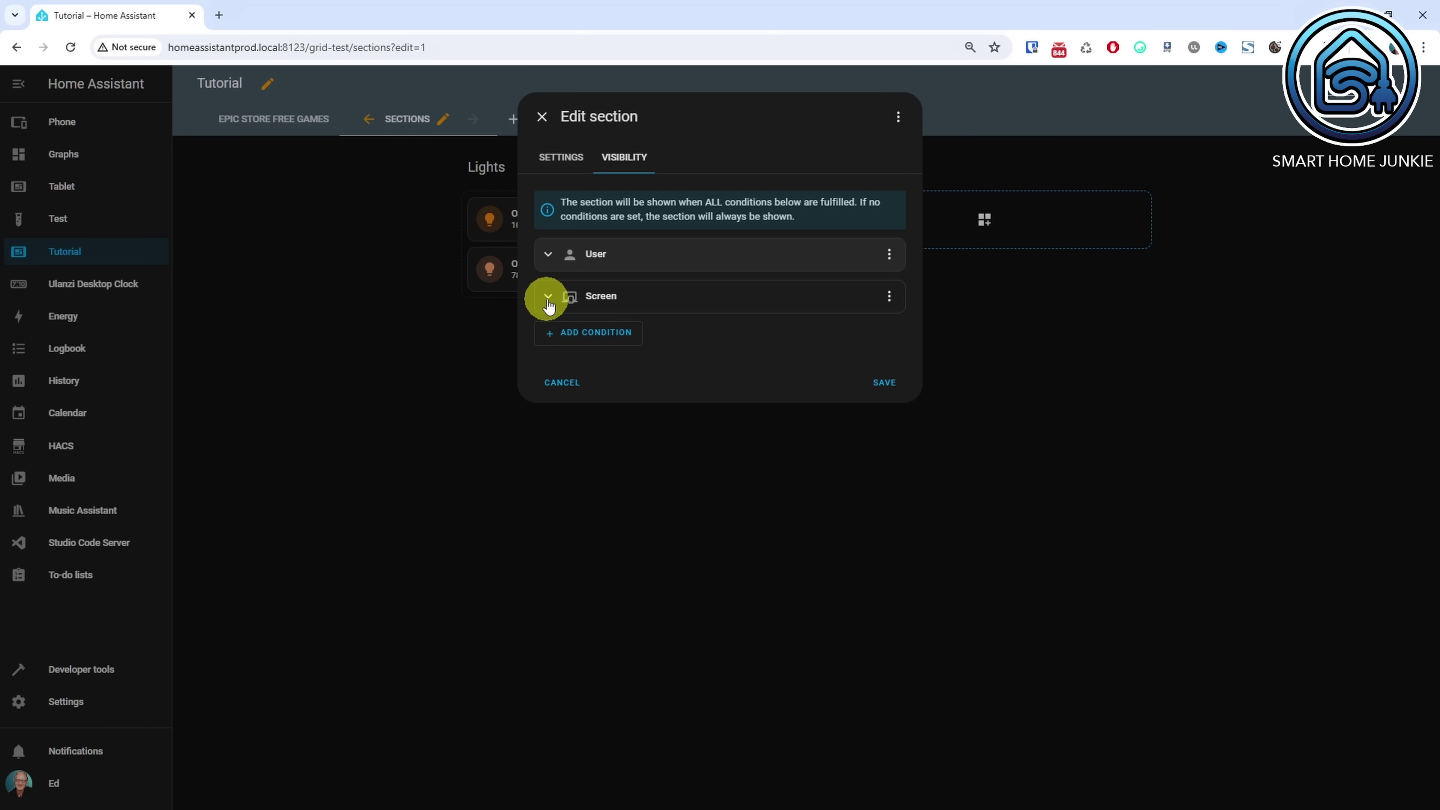
left_click(548, 297)
left_click(559, 384)
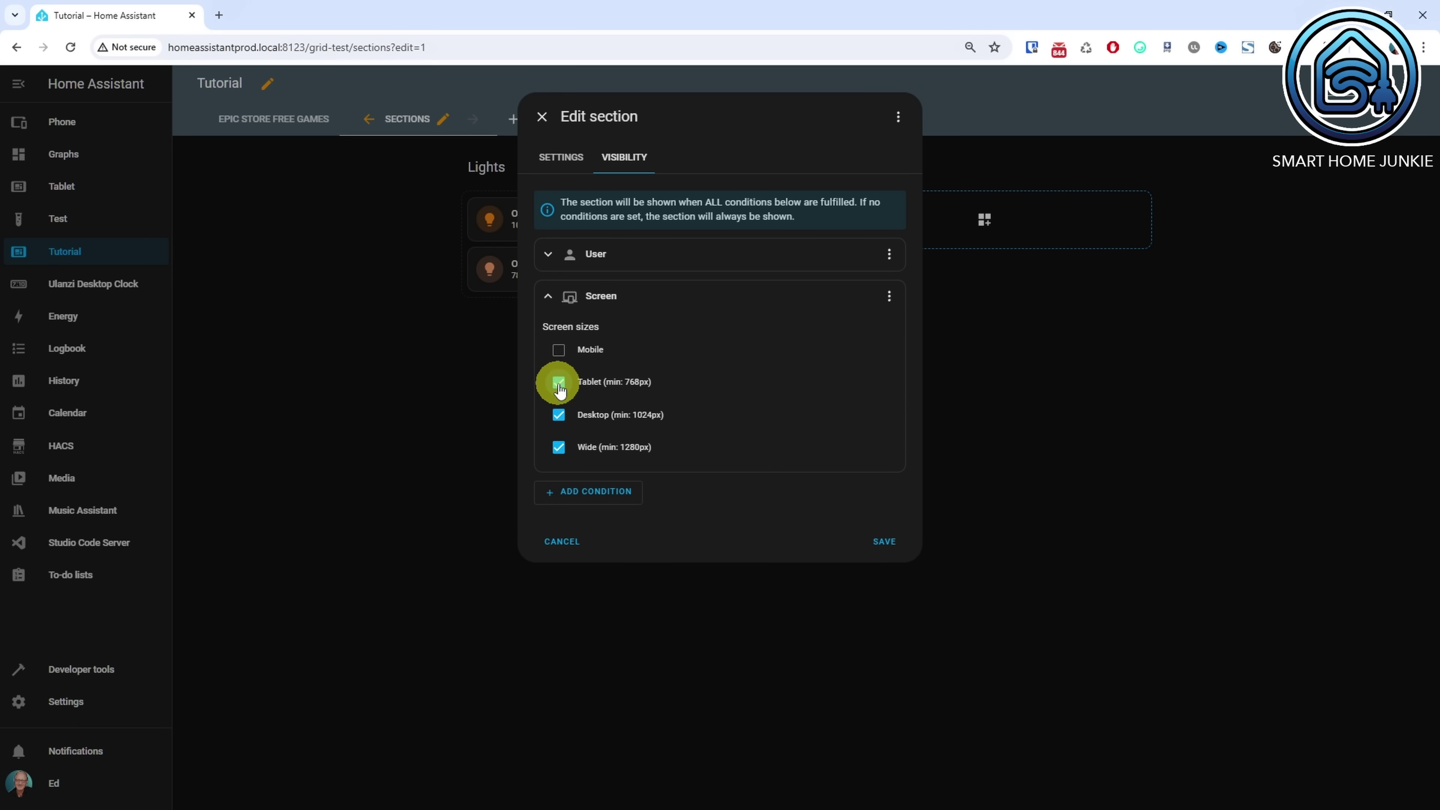
left_click(556, 312)
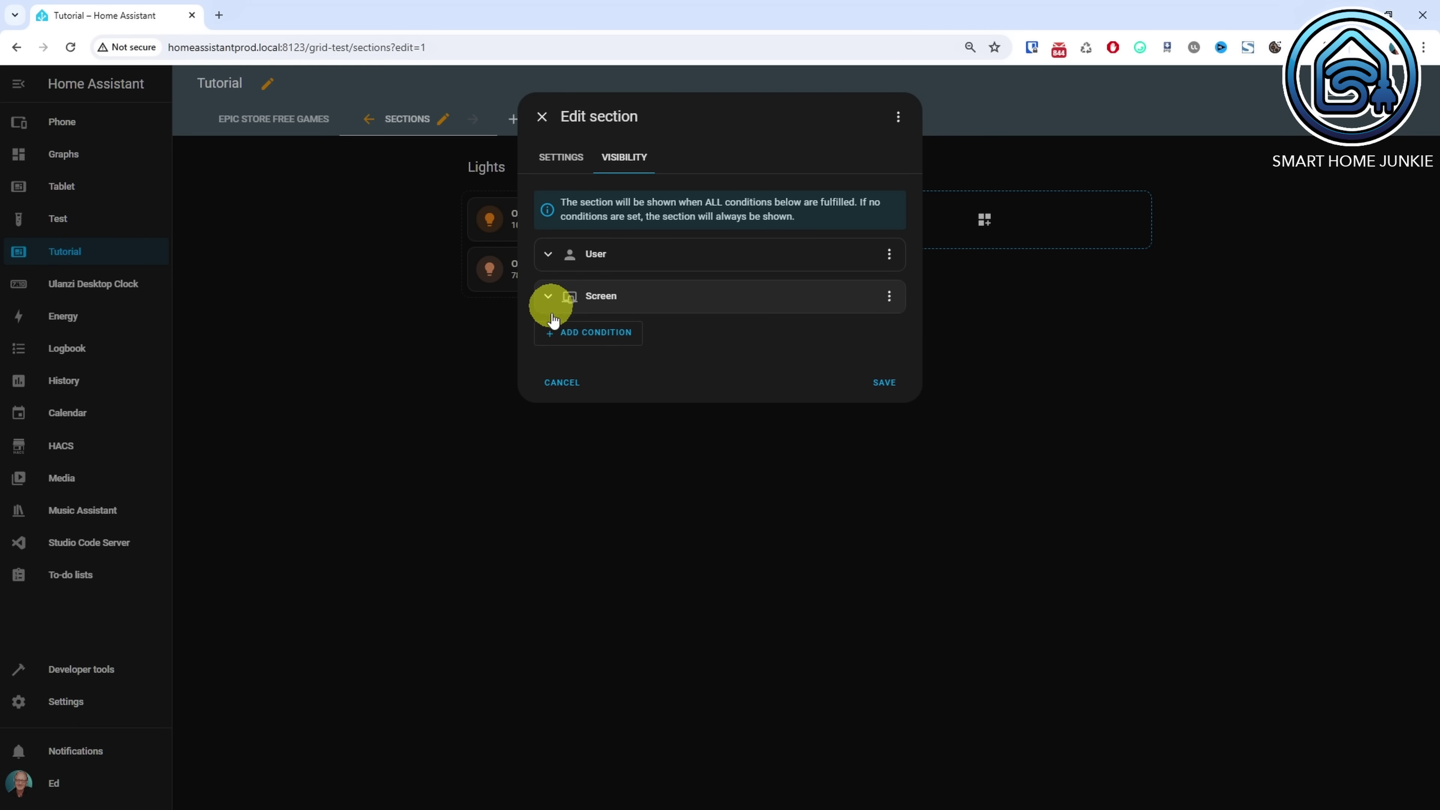
Add an entity state condition requiring Office Back to be on, and save the conditions
left_click(550, 335)
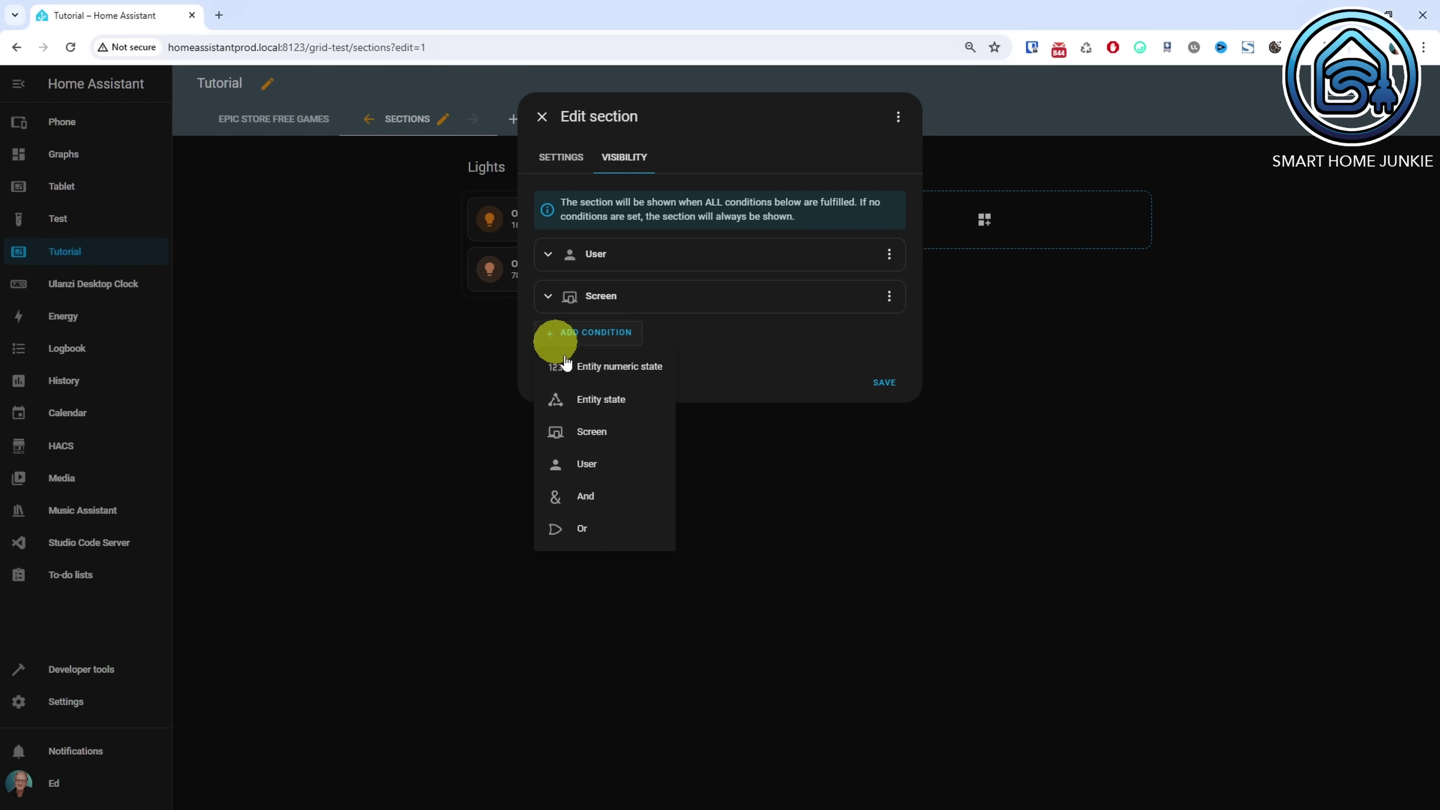
left_click(602, 401)
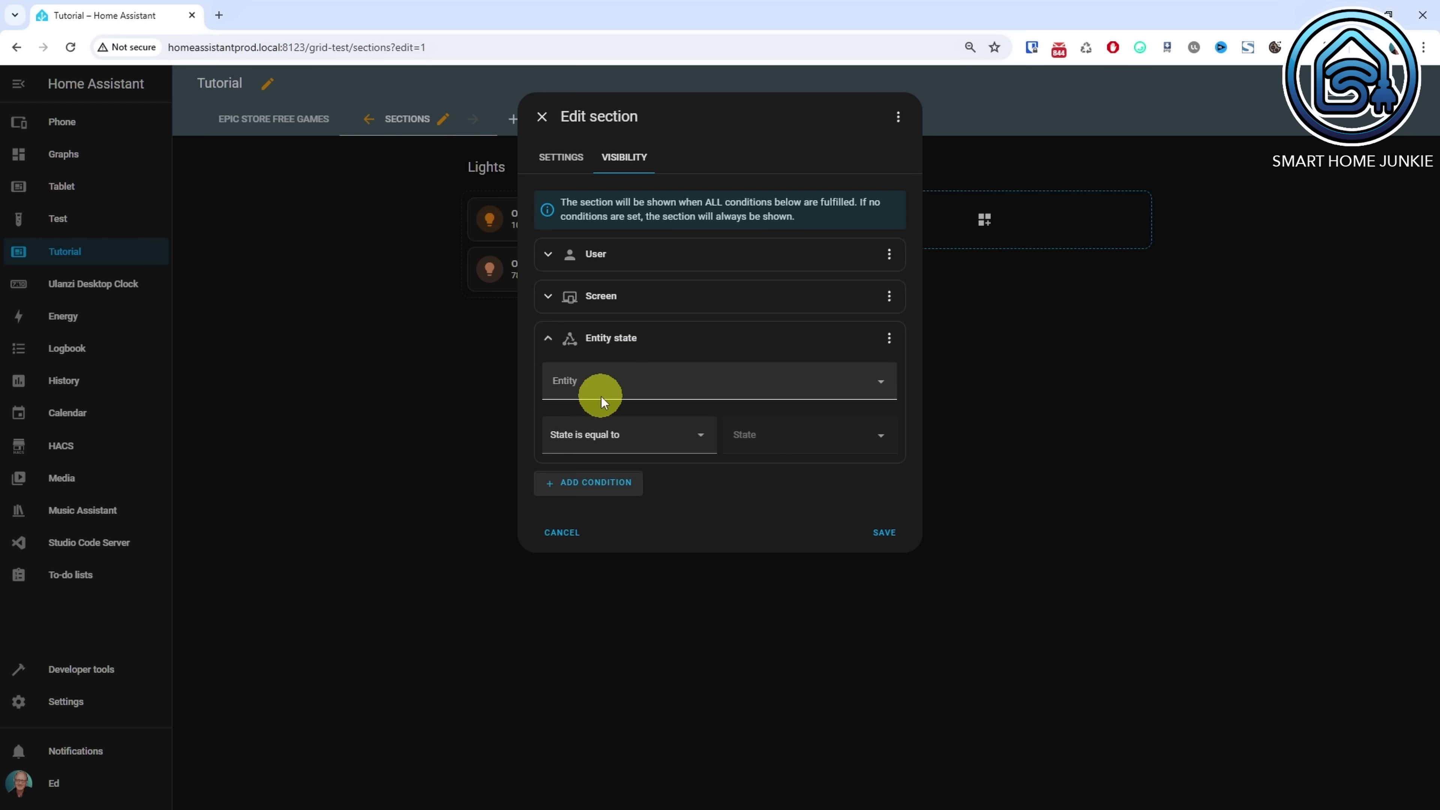
left_click(712, 387)
type("offic")
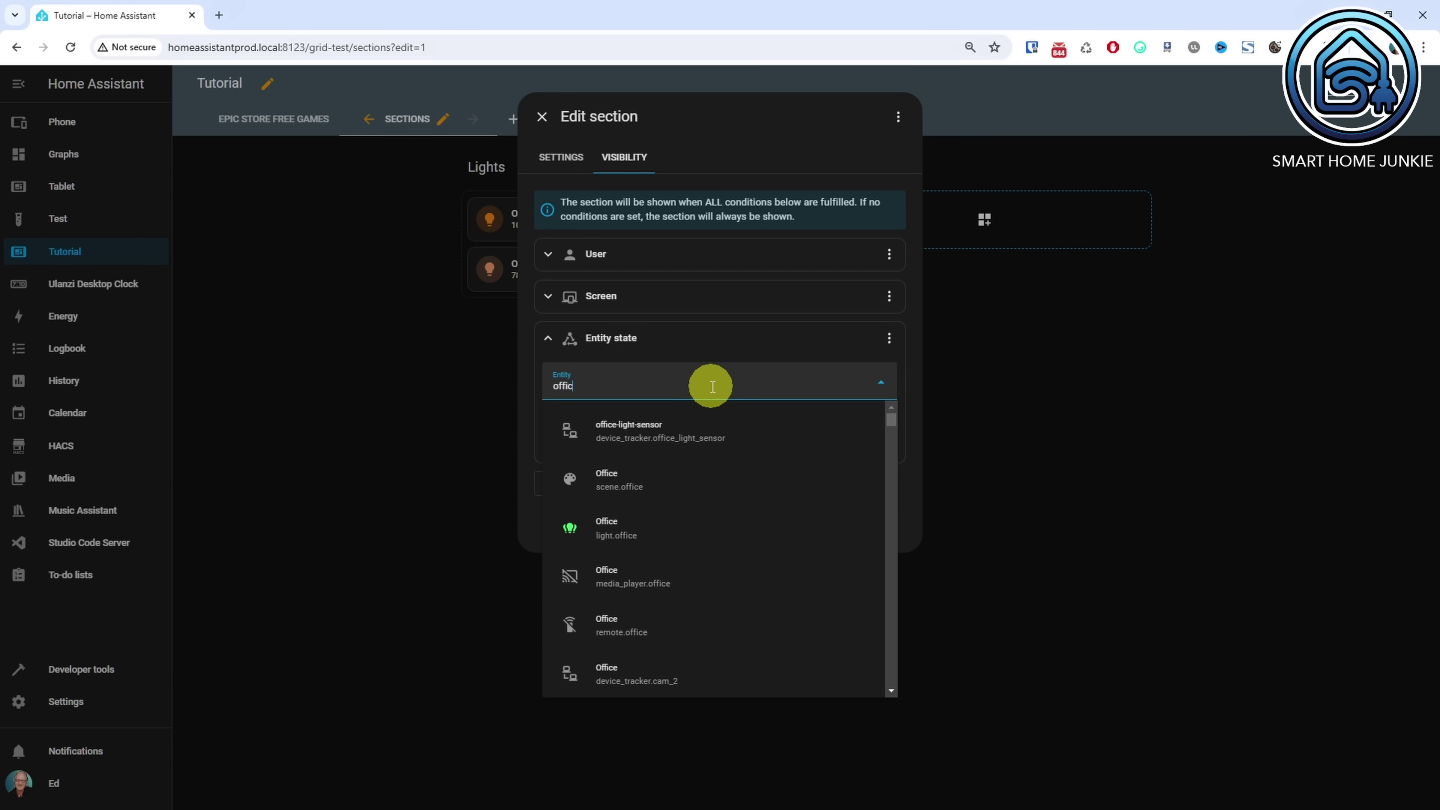
type("e back")
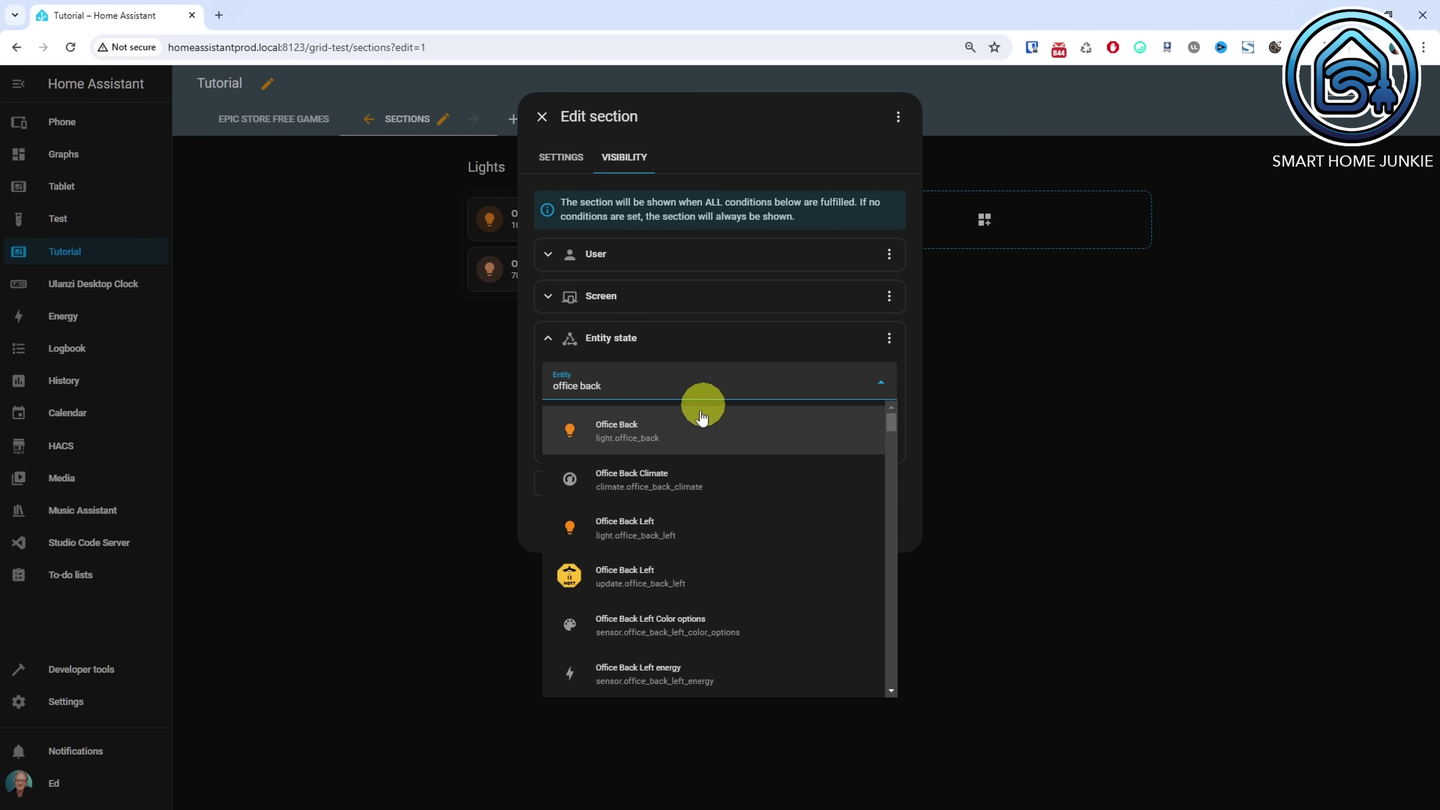
left_click(693, 436)
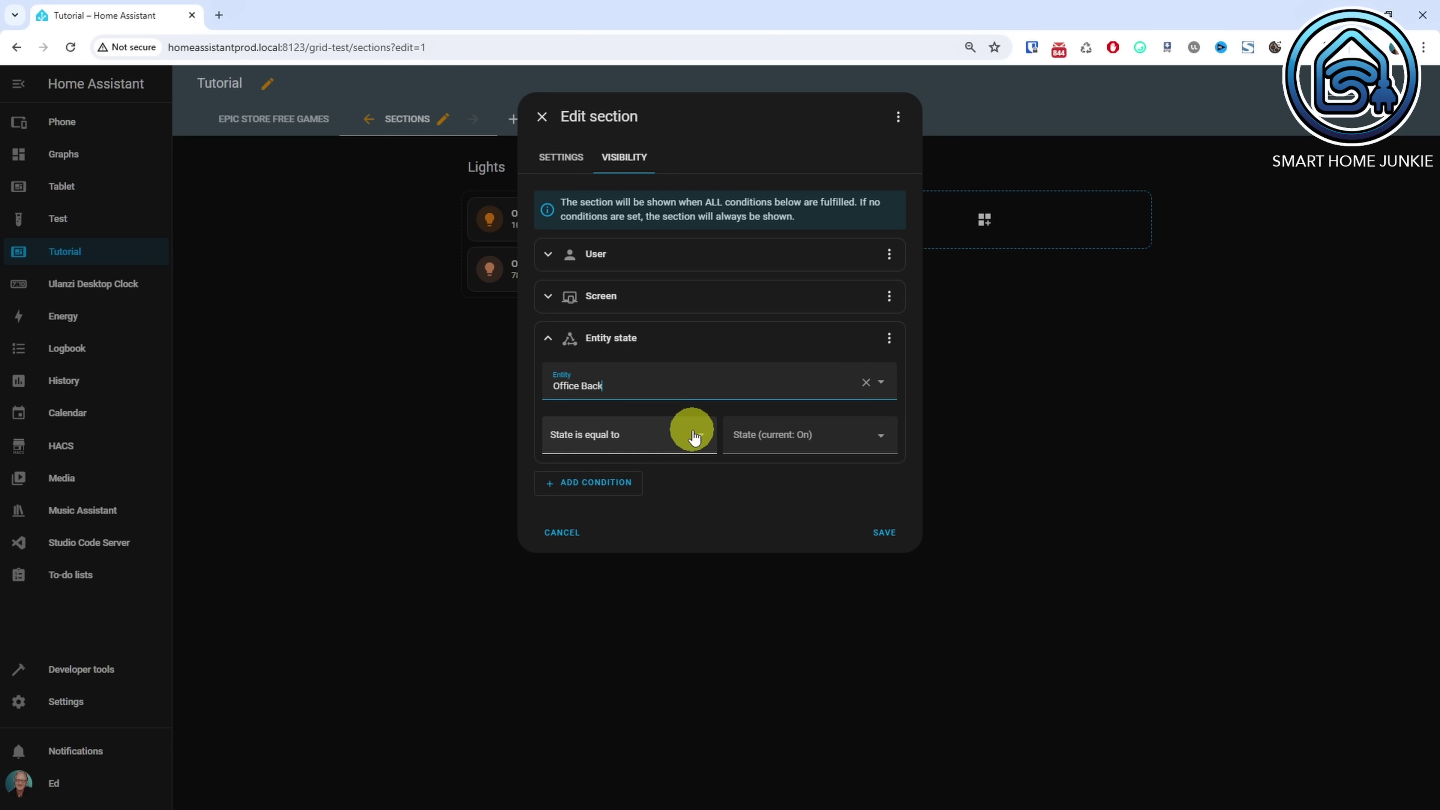
left_click(870, 439)
left_click(835, 481)
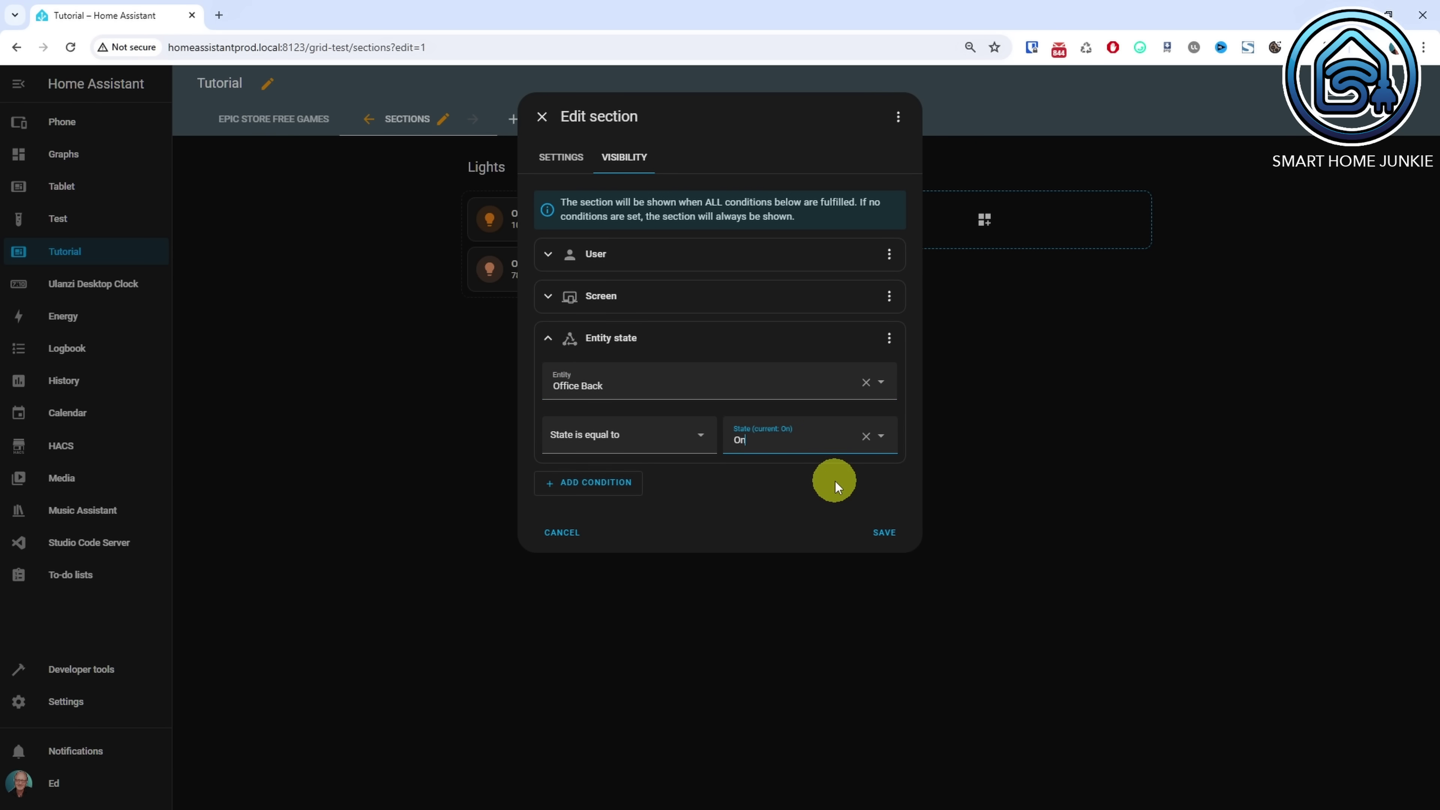
left_click(878, 531)
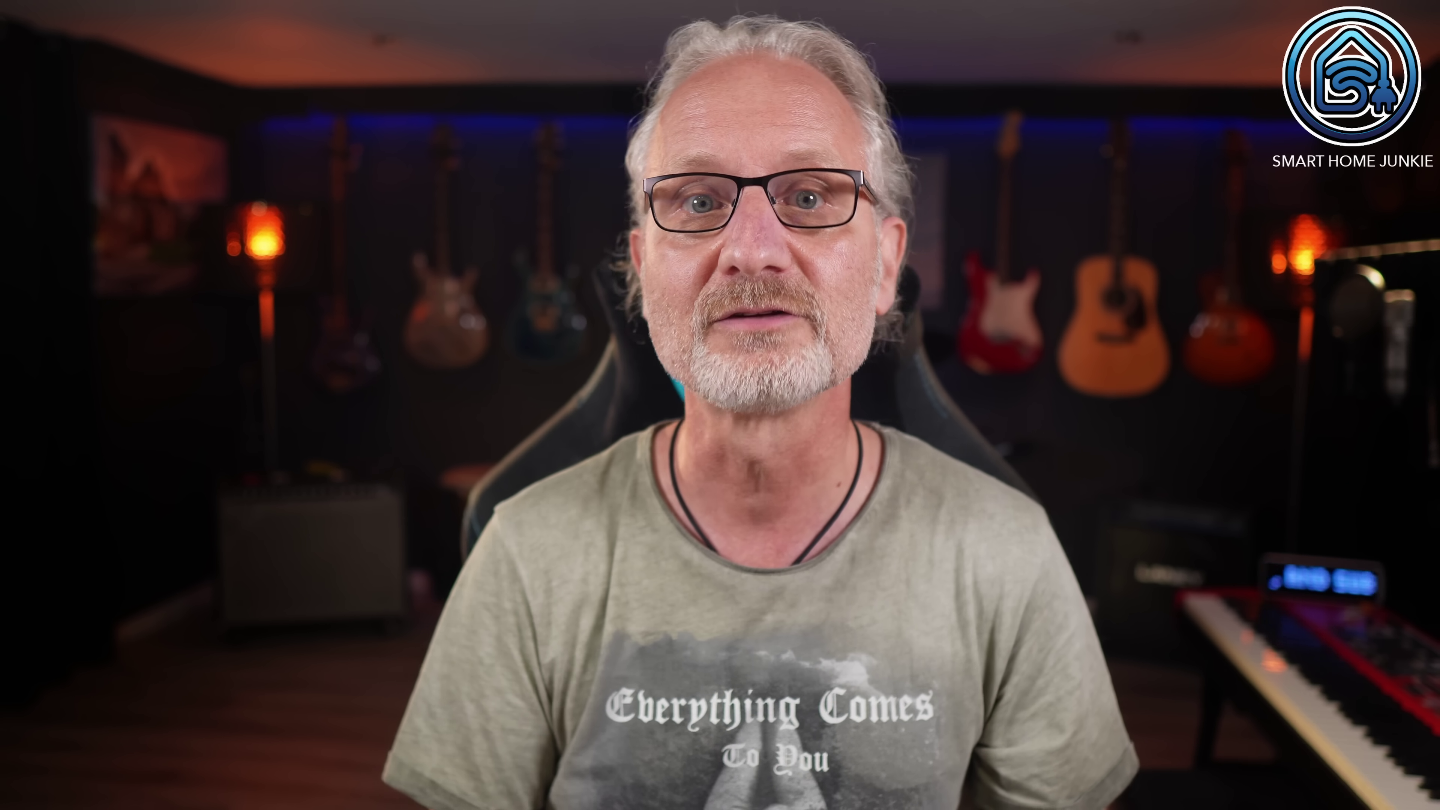
left_click(493, 126)
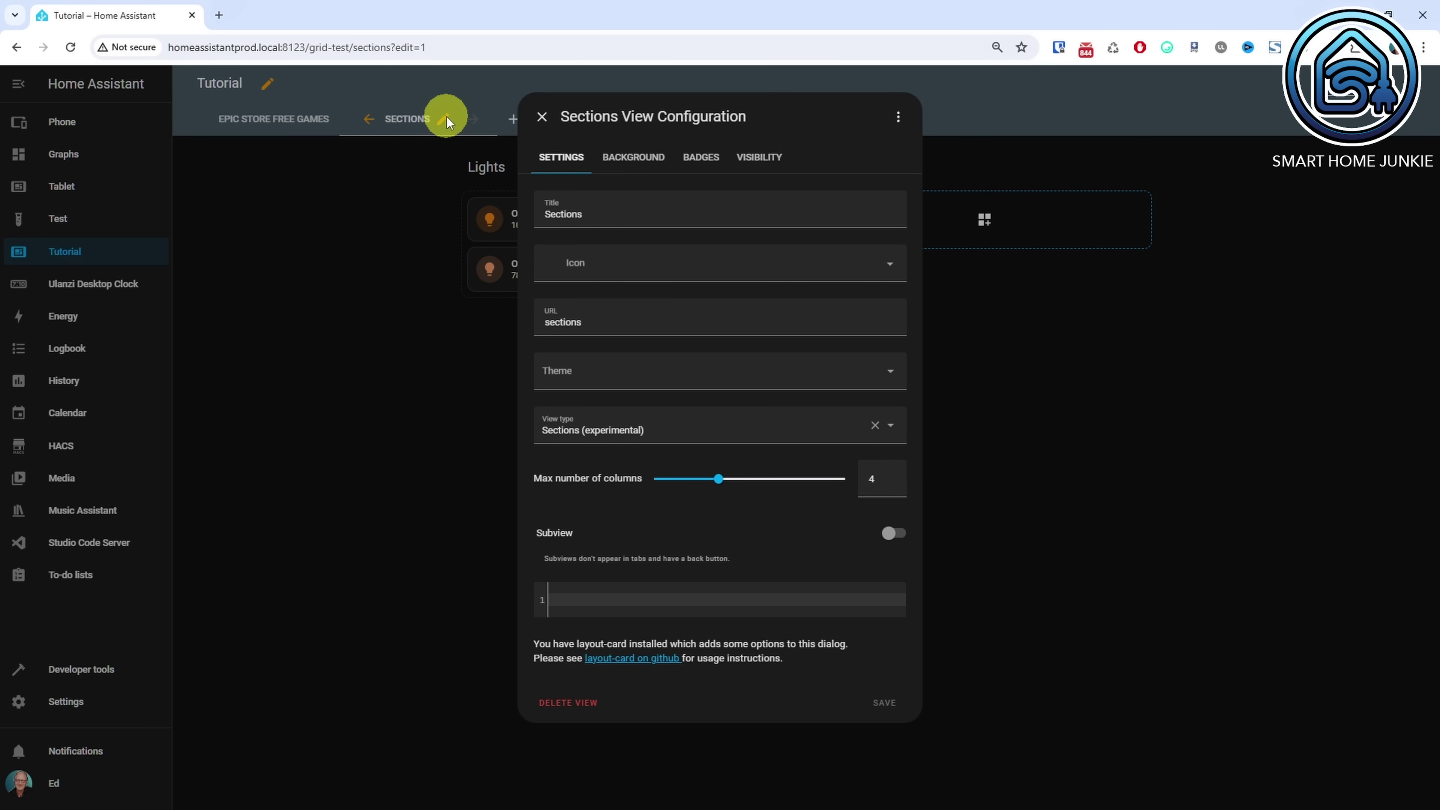
Upload banner-bg-1920x1080.png as the view's background picture and save
left_click(629, 159)
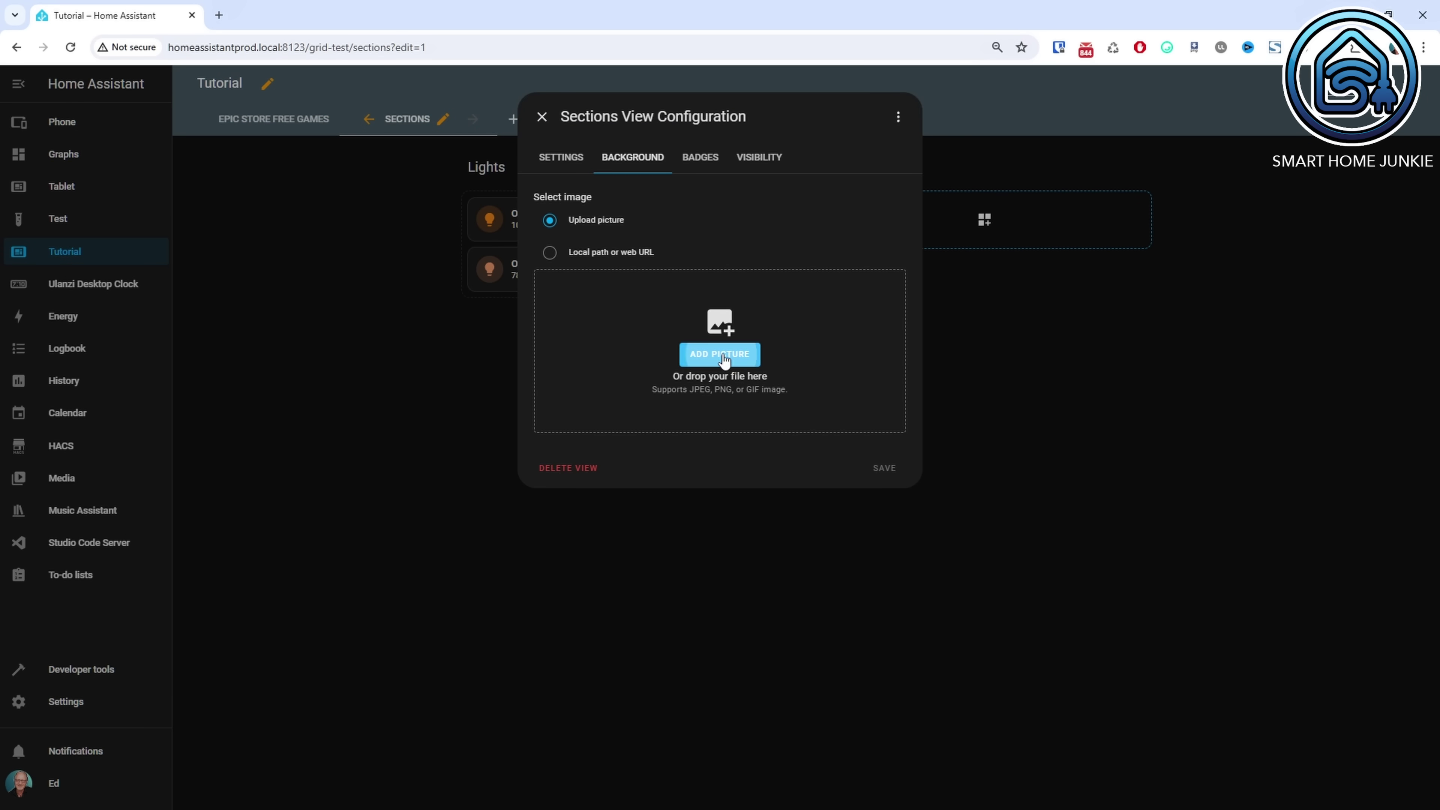
left_click(726, 357)
left_click(789, 241)
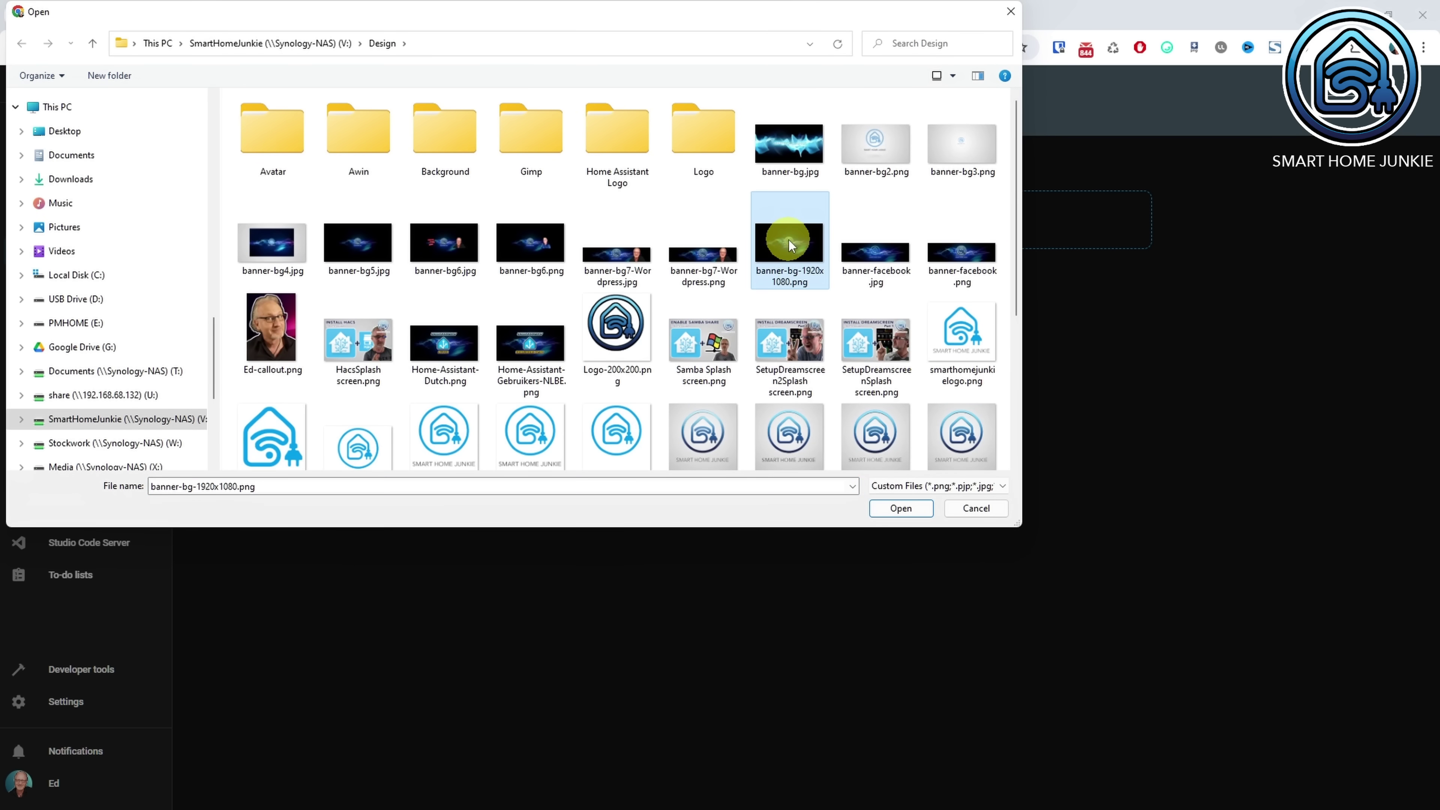
left_click(911, 511)
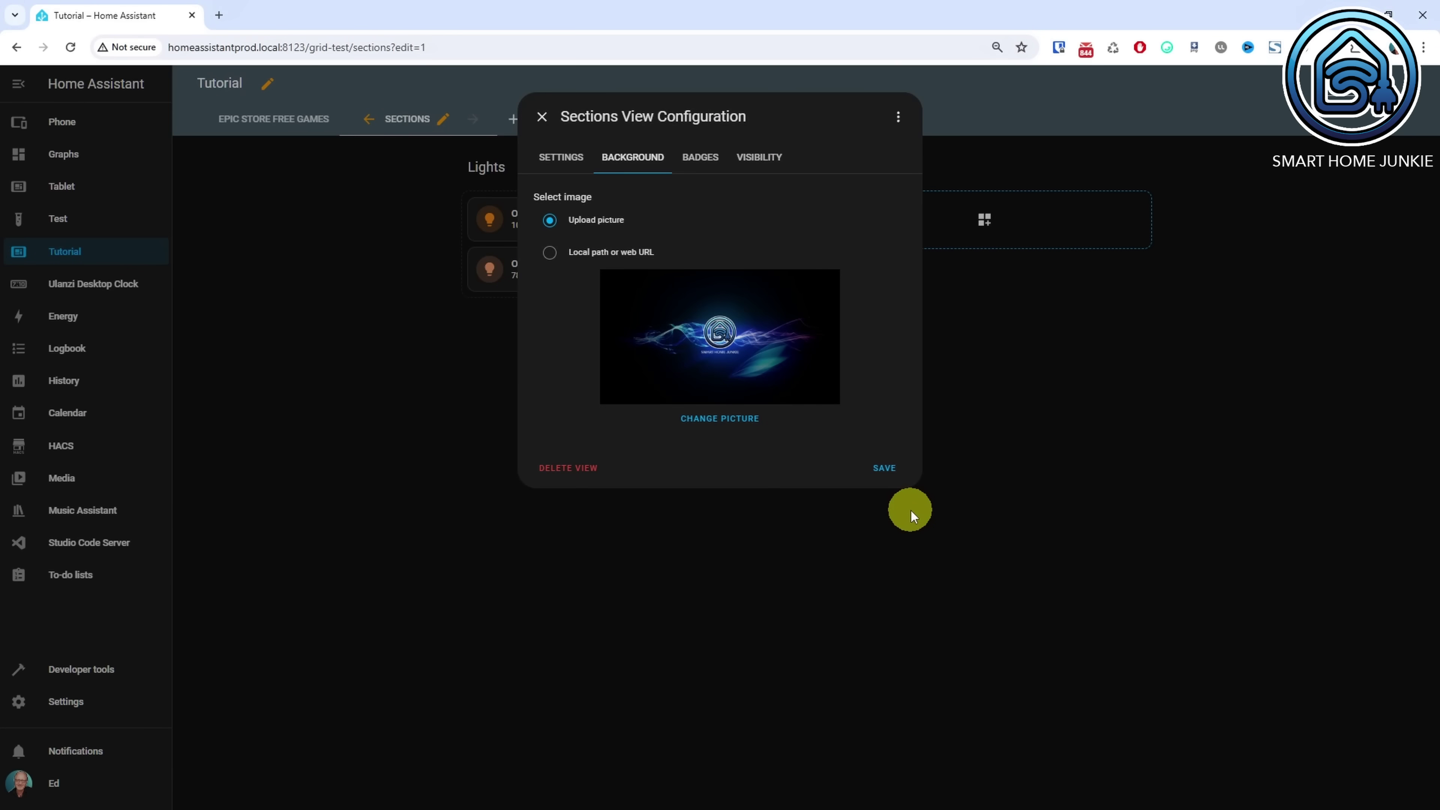
left_click(883, 468)
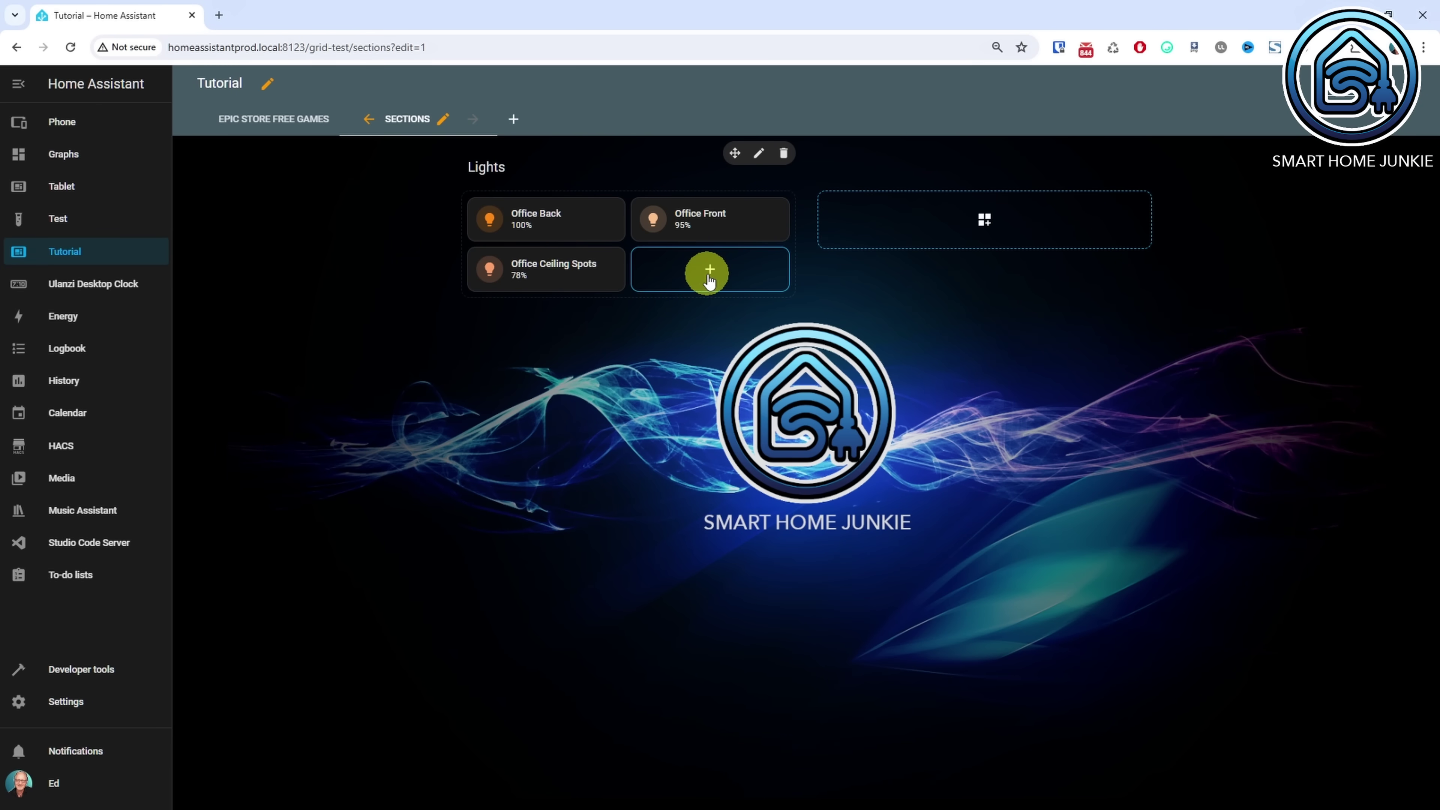
Add a Picture entity card to the Lights section with Office Back as its entity
left_click(709, 272)
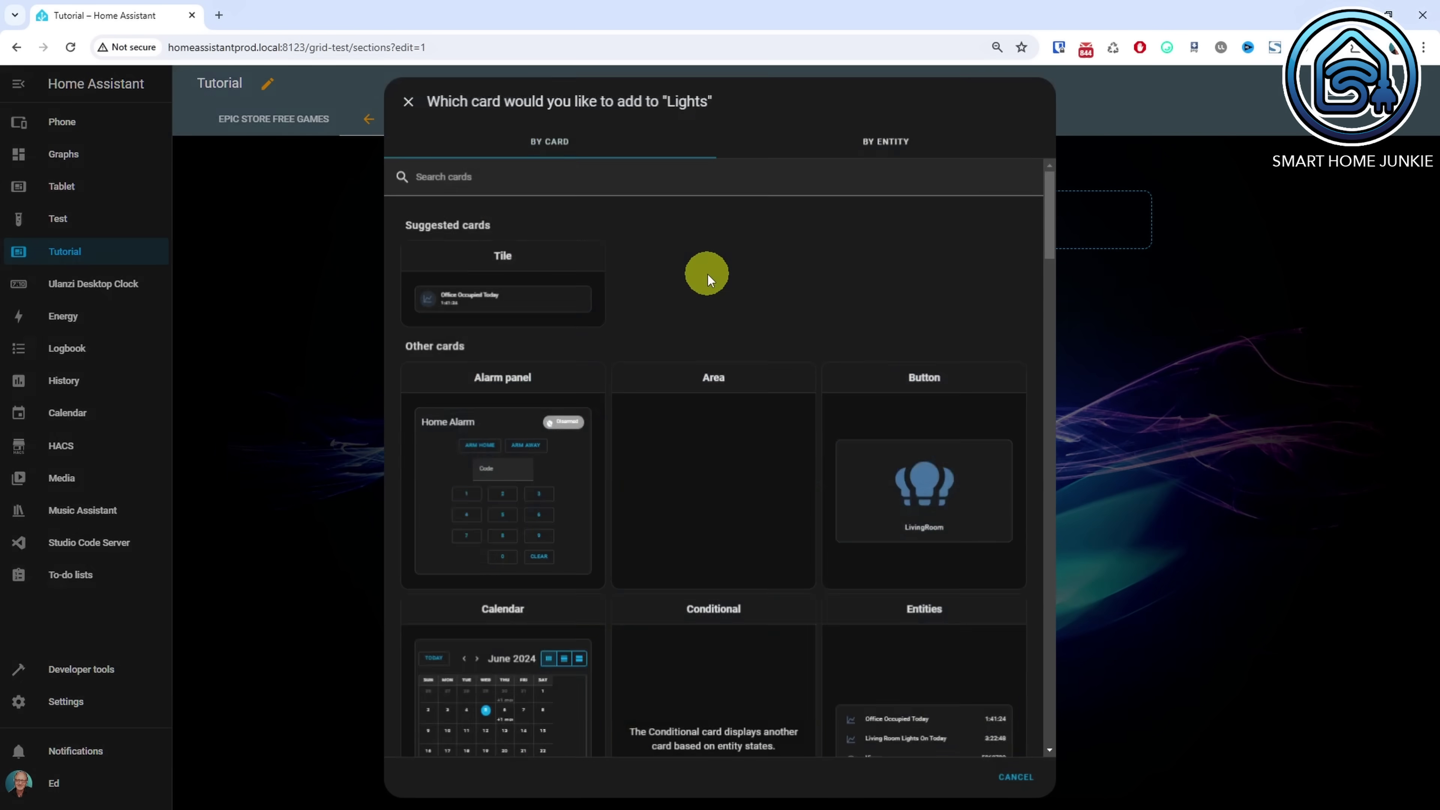
left_click(602, 177)
type("picture entity")
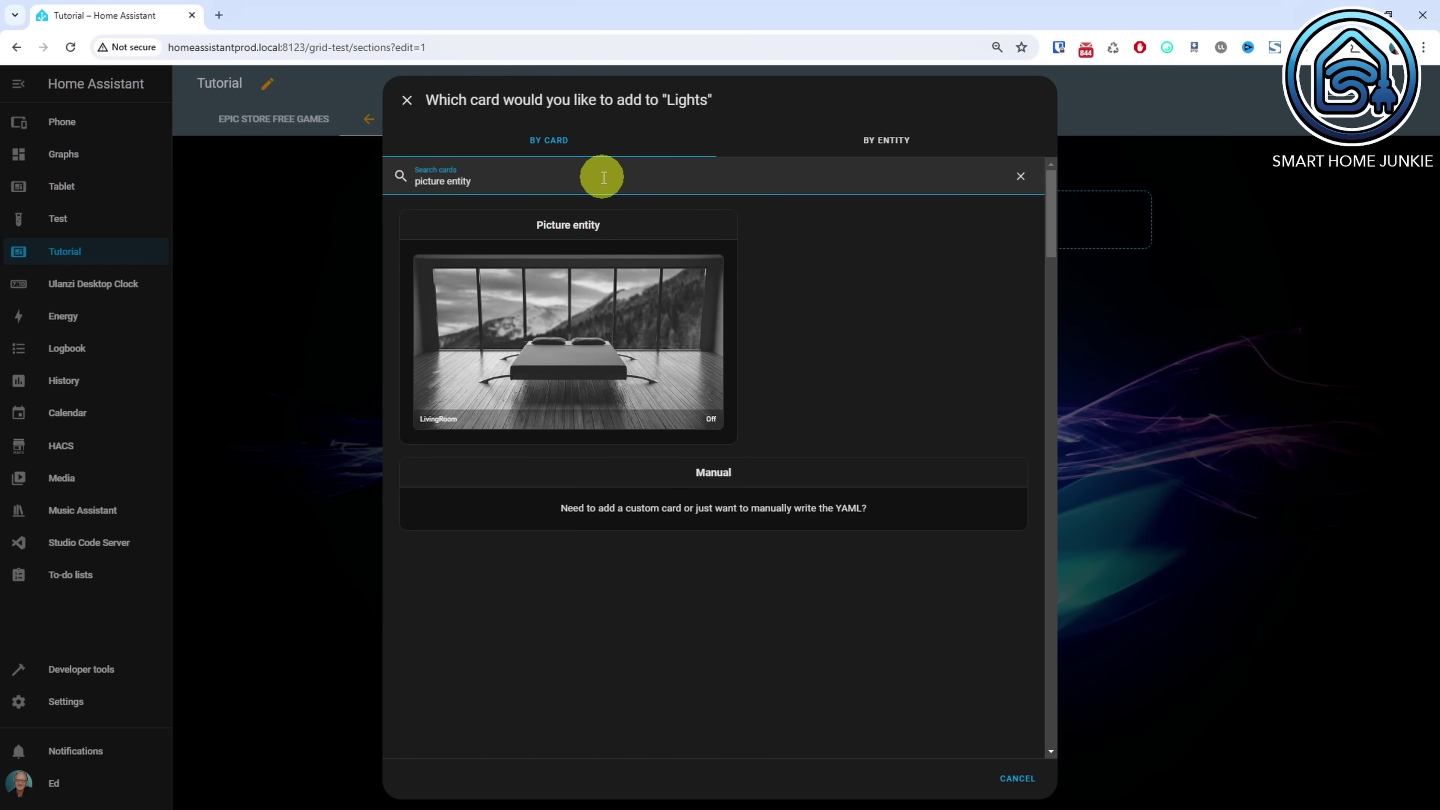
left_click(657, 359)
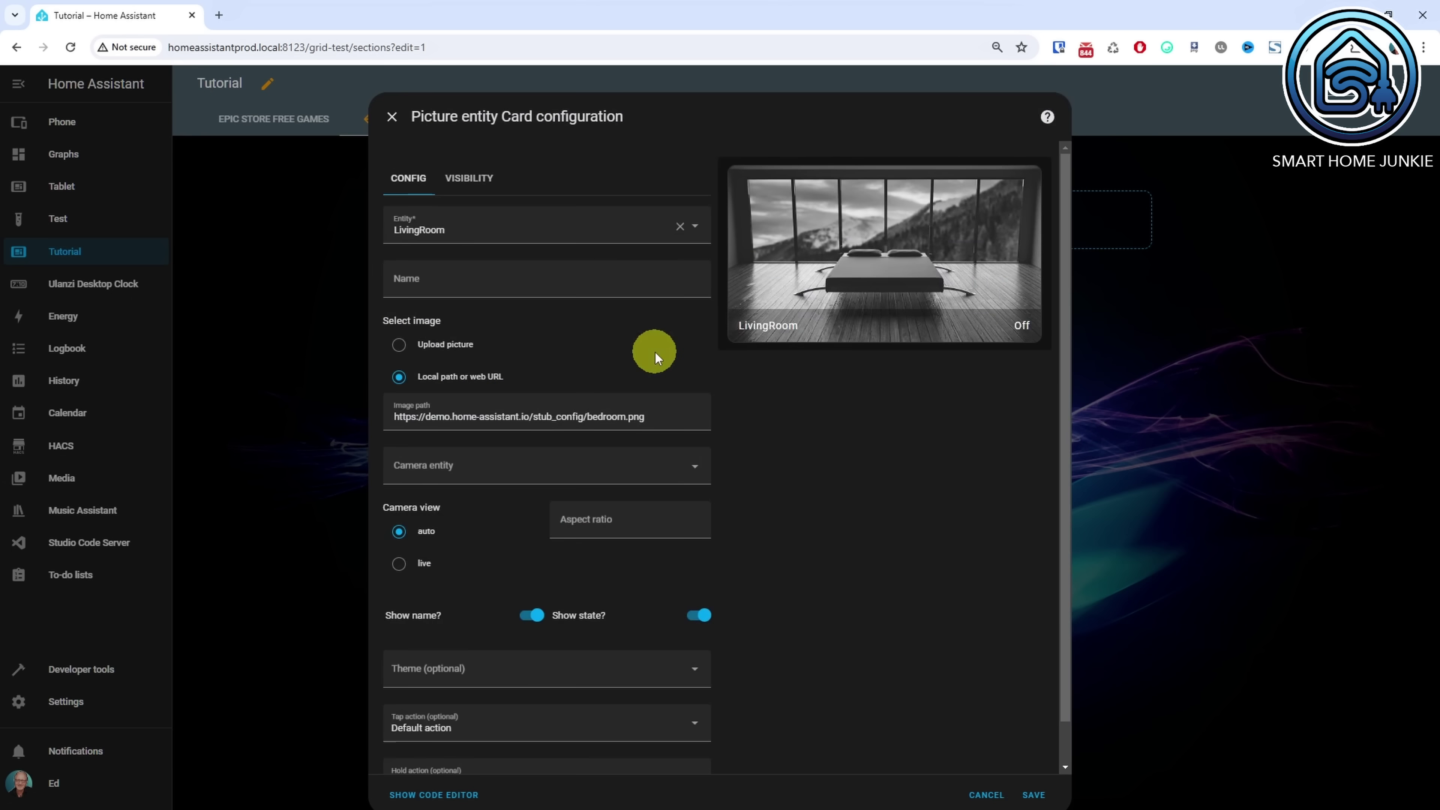
left_click(586, 234)
key("BackSpace")
key("BackSpace")
key("BackSpace")
key("BackSpace")
key("BackSpace")
key("BackSpace")
key("BackSpace")
key("BackSpace")
key("BackSpace")
key("BackSpace")
type("office back")
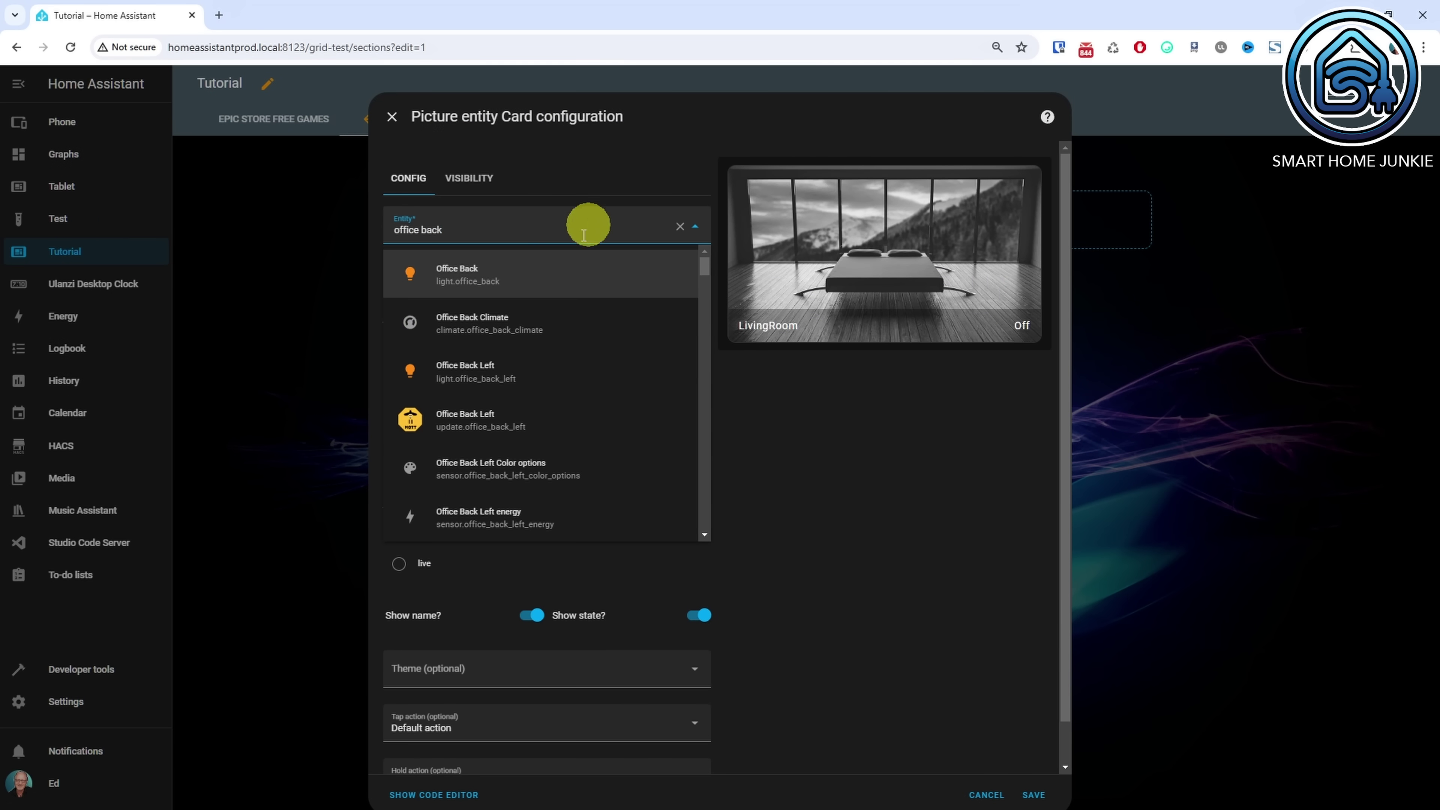
left_click(562, 284)
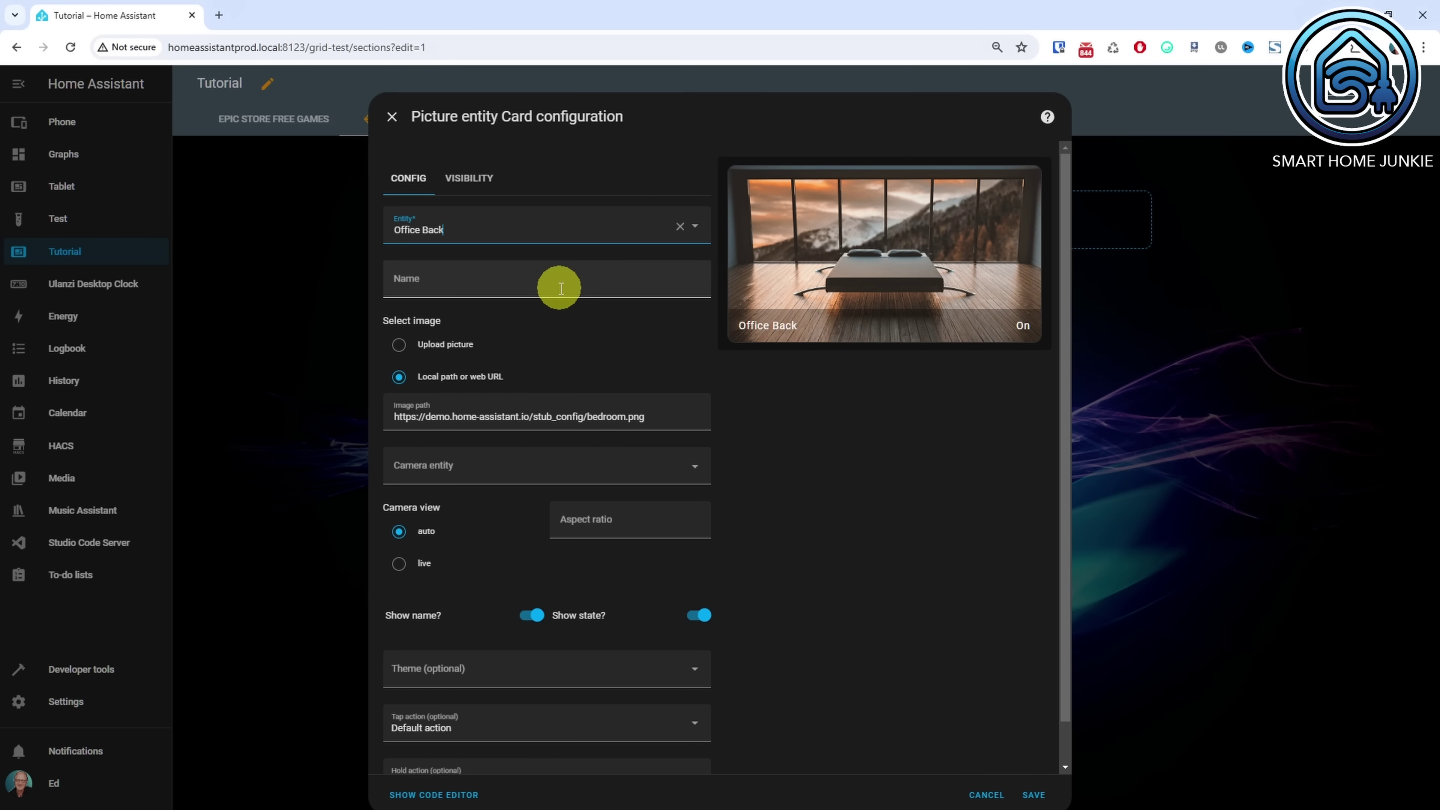
Upload a portrait photo as the card's image, save the card, and finish editing
left_click(400, 346)
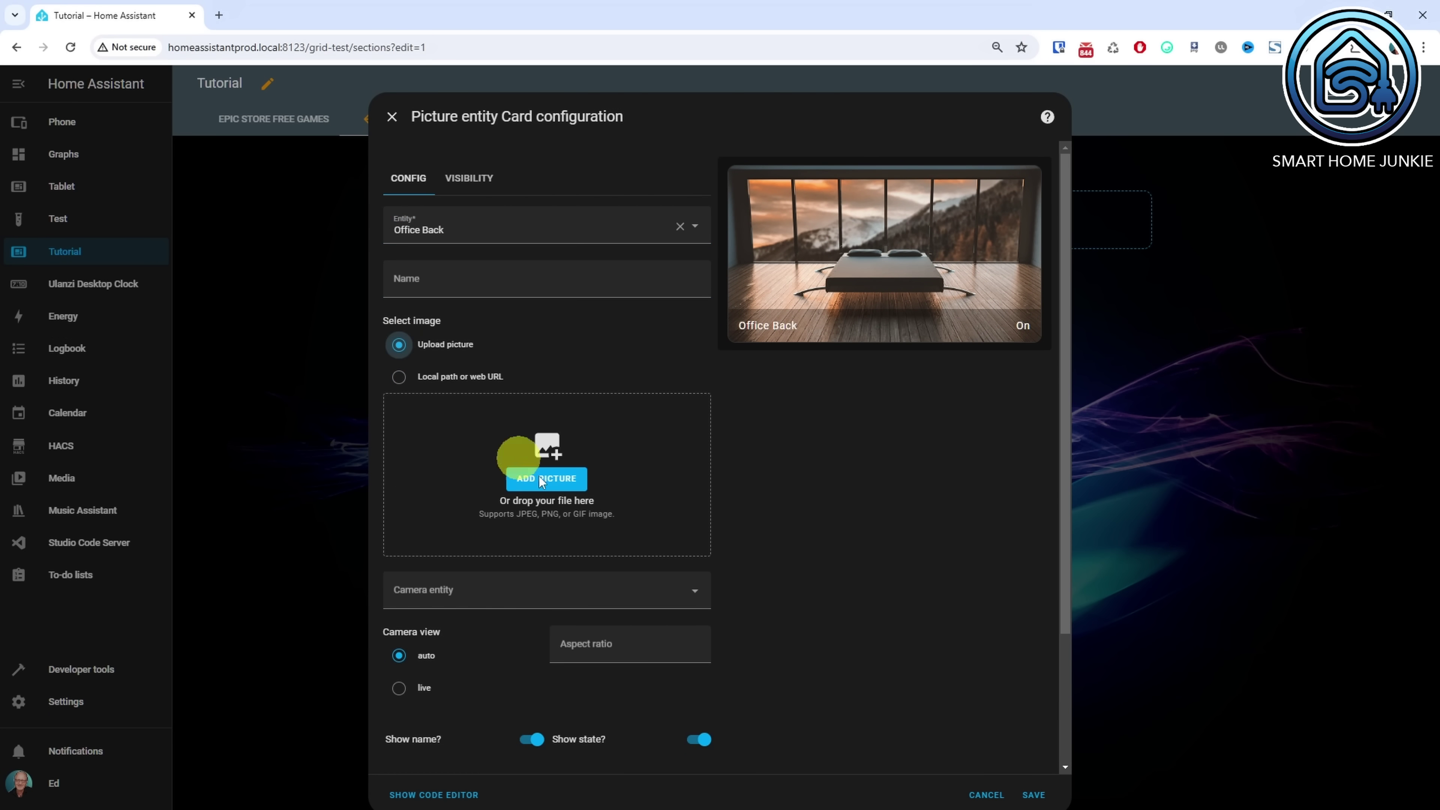
left_click(556, 482)
left_click(270, 332)
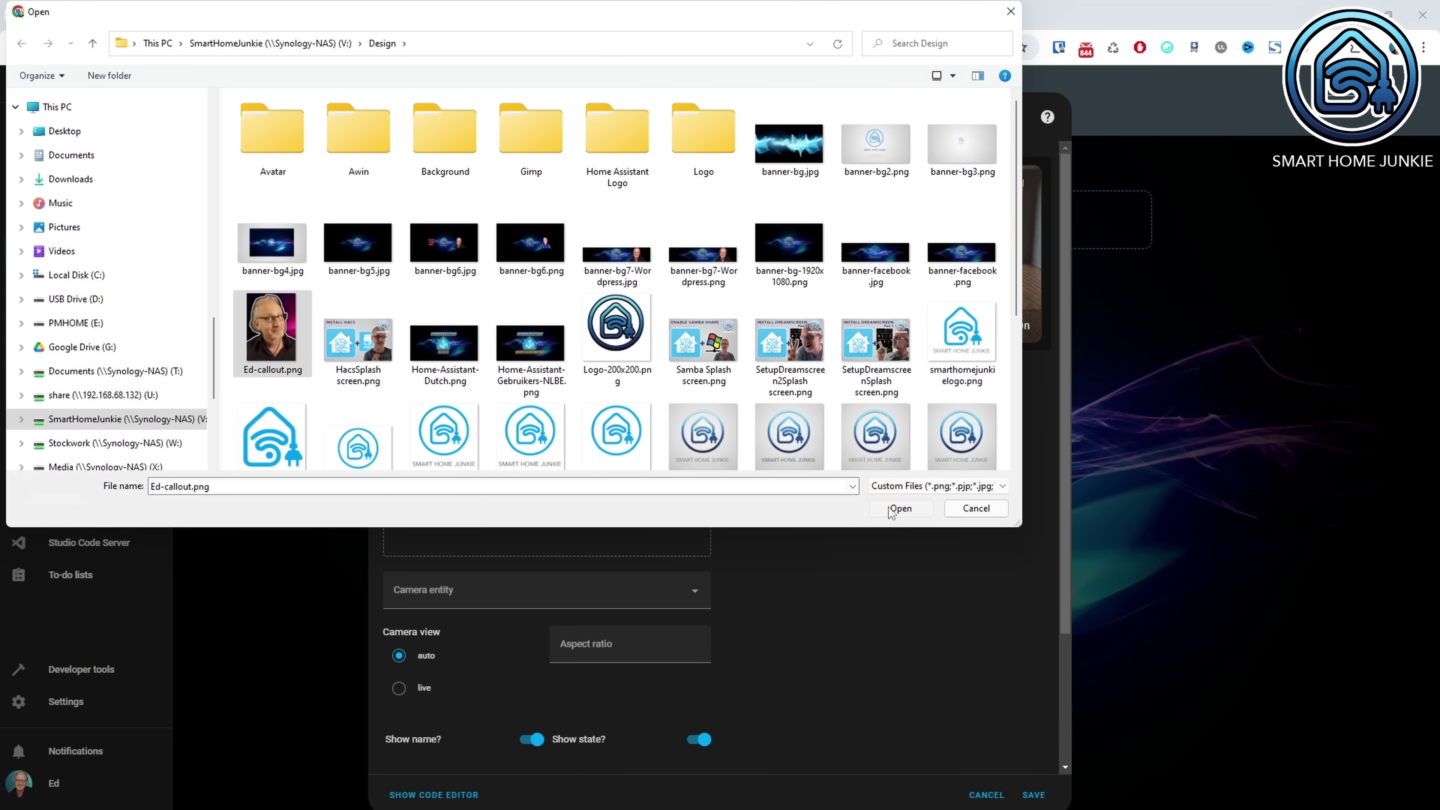
left_click(901, 508)
left_click(1034, 796)
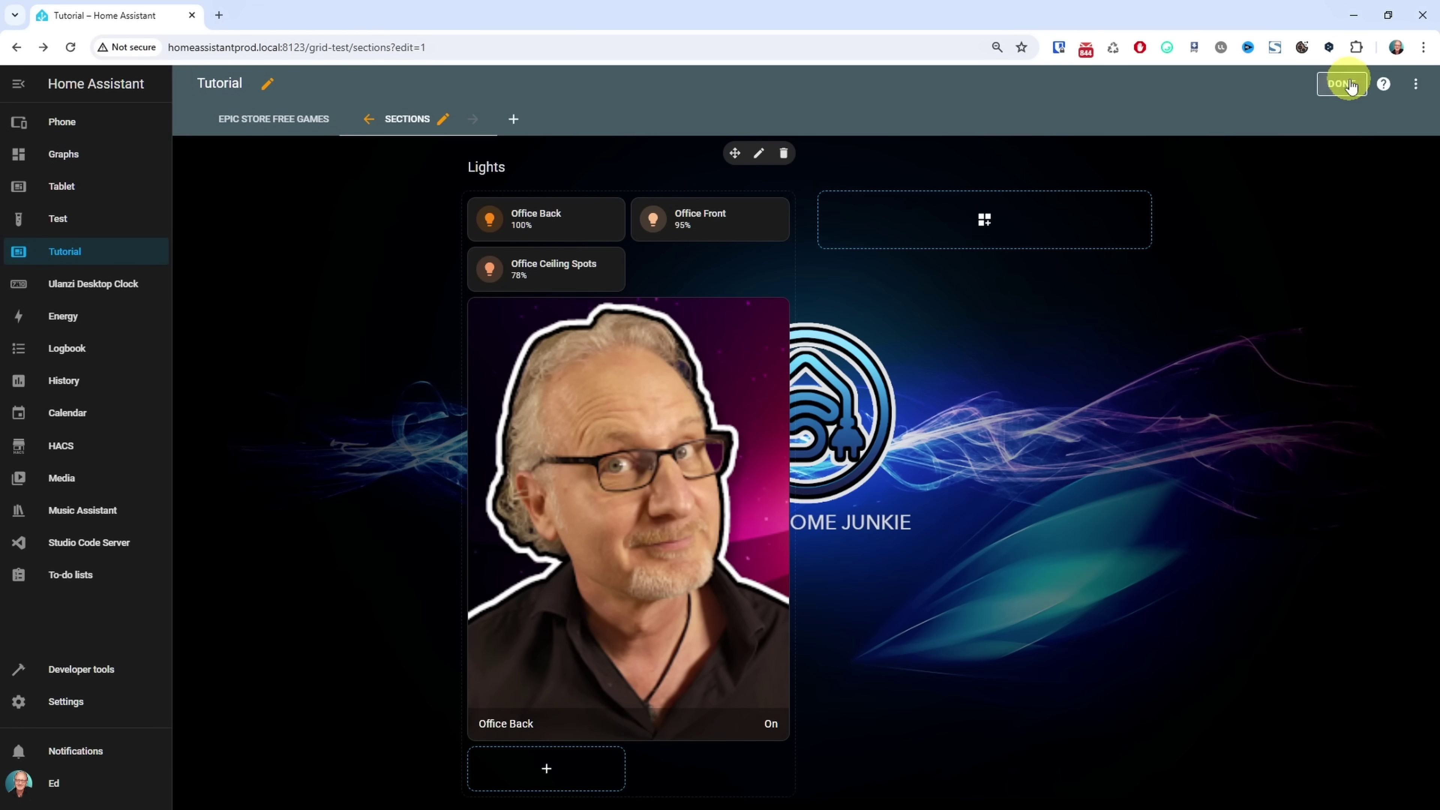
left_click(1344, 84)
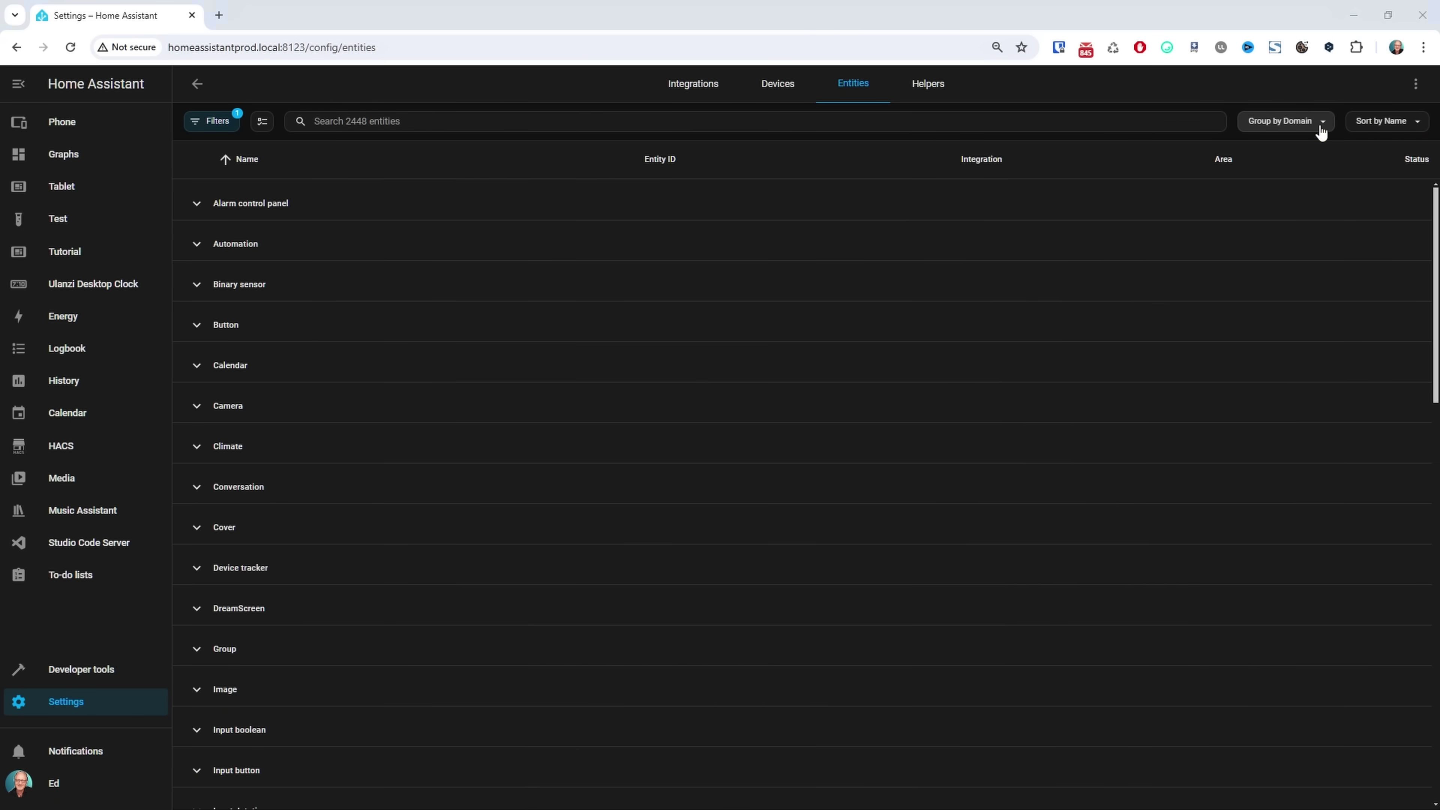
Show the grouping options for the Entities table
left_click(1322, 126)
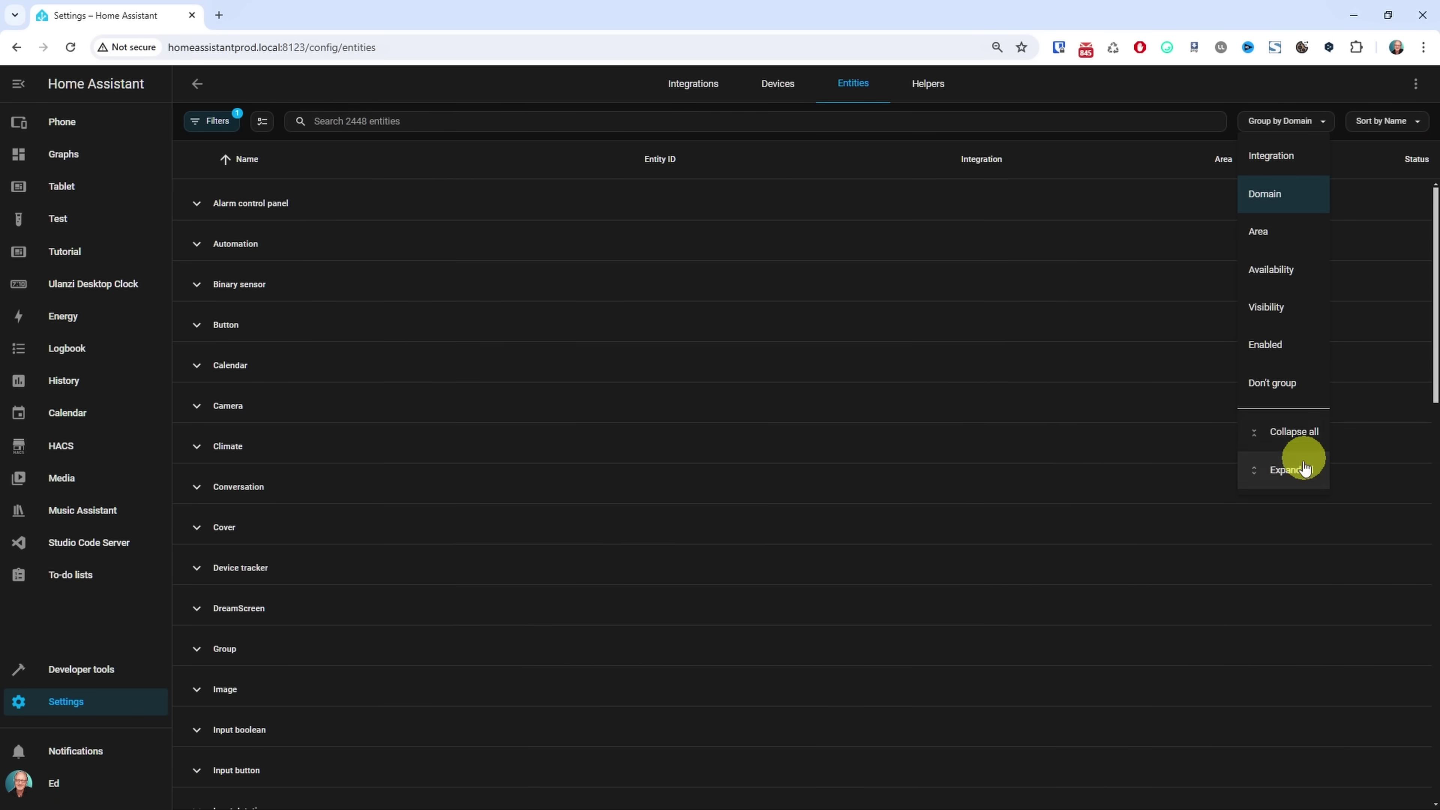
Expand all domain groups in the entities table, then collapse them all again
left_click(1298, 474)
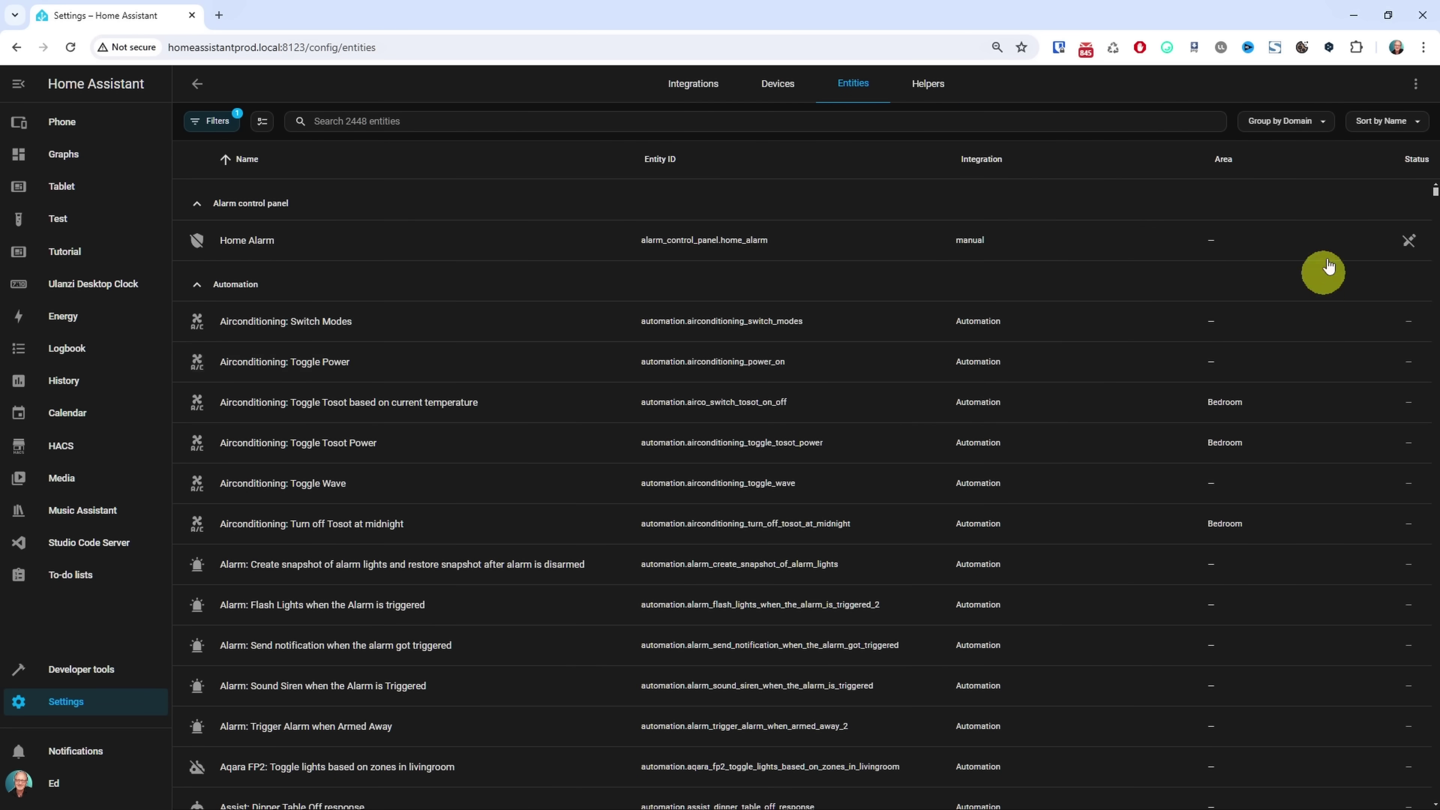
left_click(1323, 122)
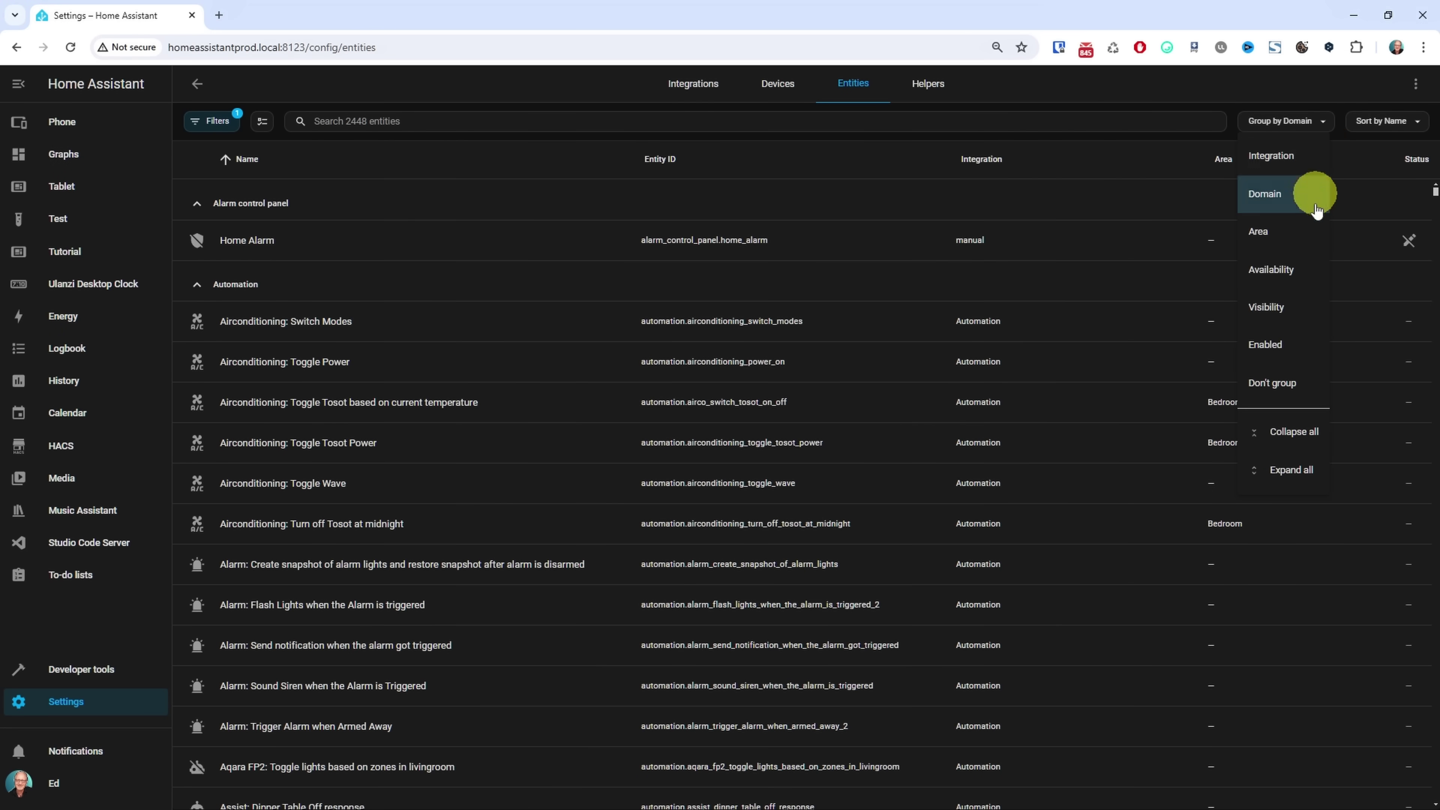
left_click(1307, 443)
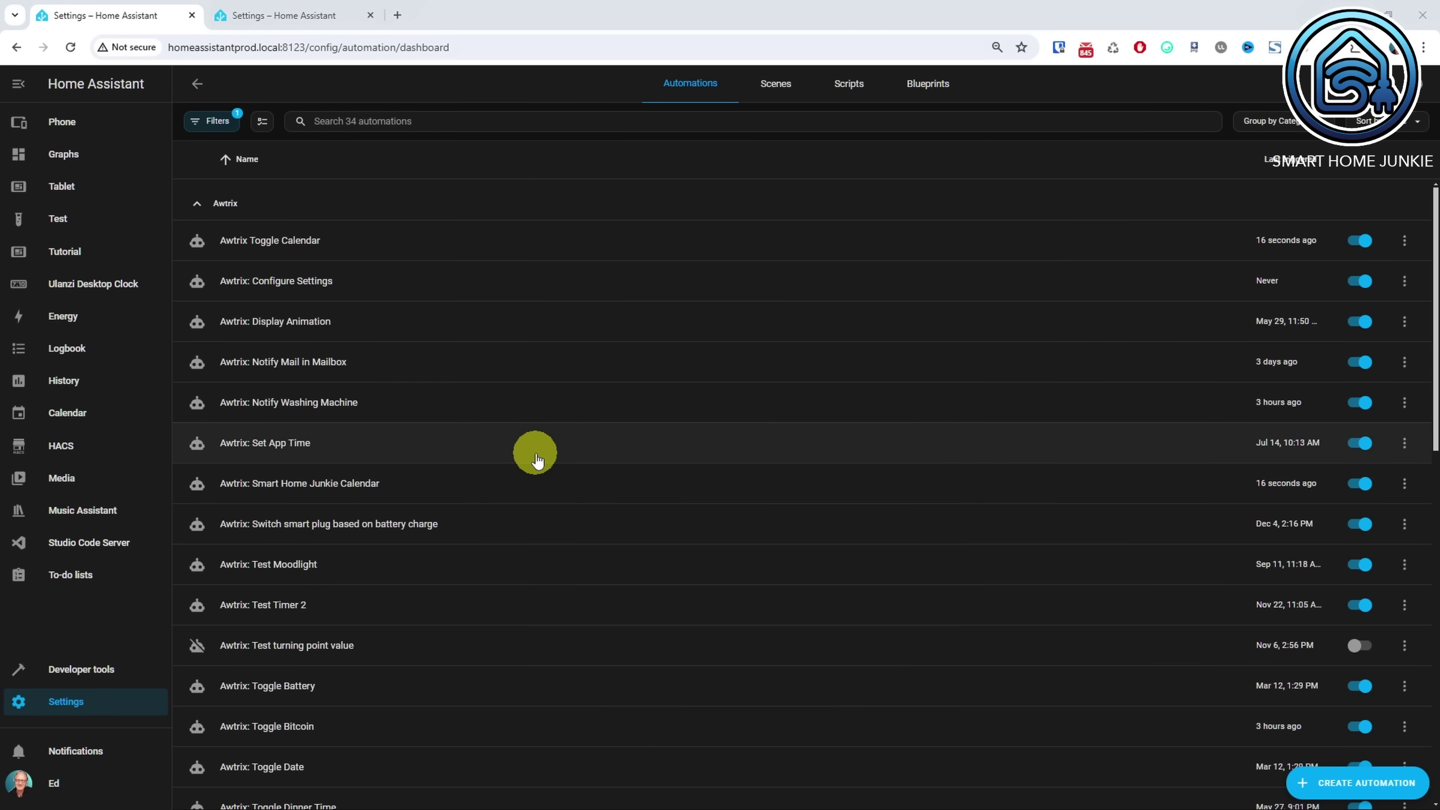
Visit the Phone dashboard, then go through Settings to the automations list
left_click(49, 124)
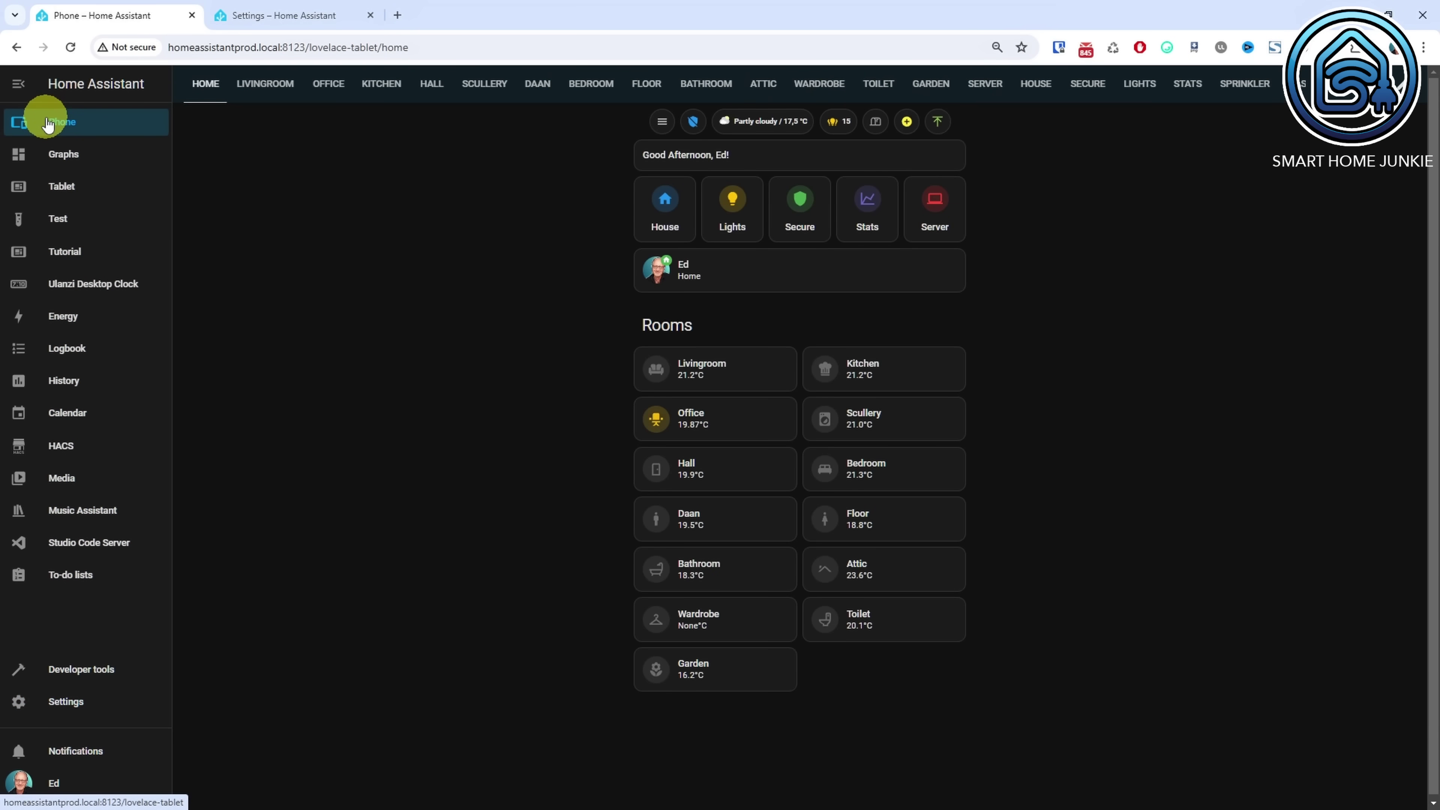
left_click(47, 705)
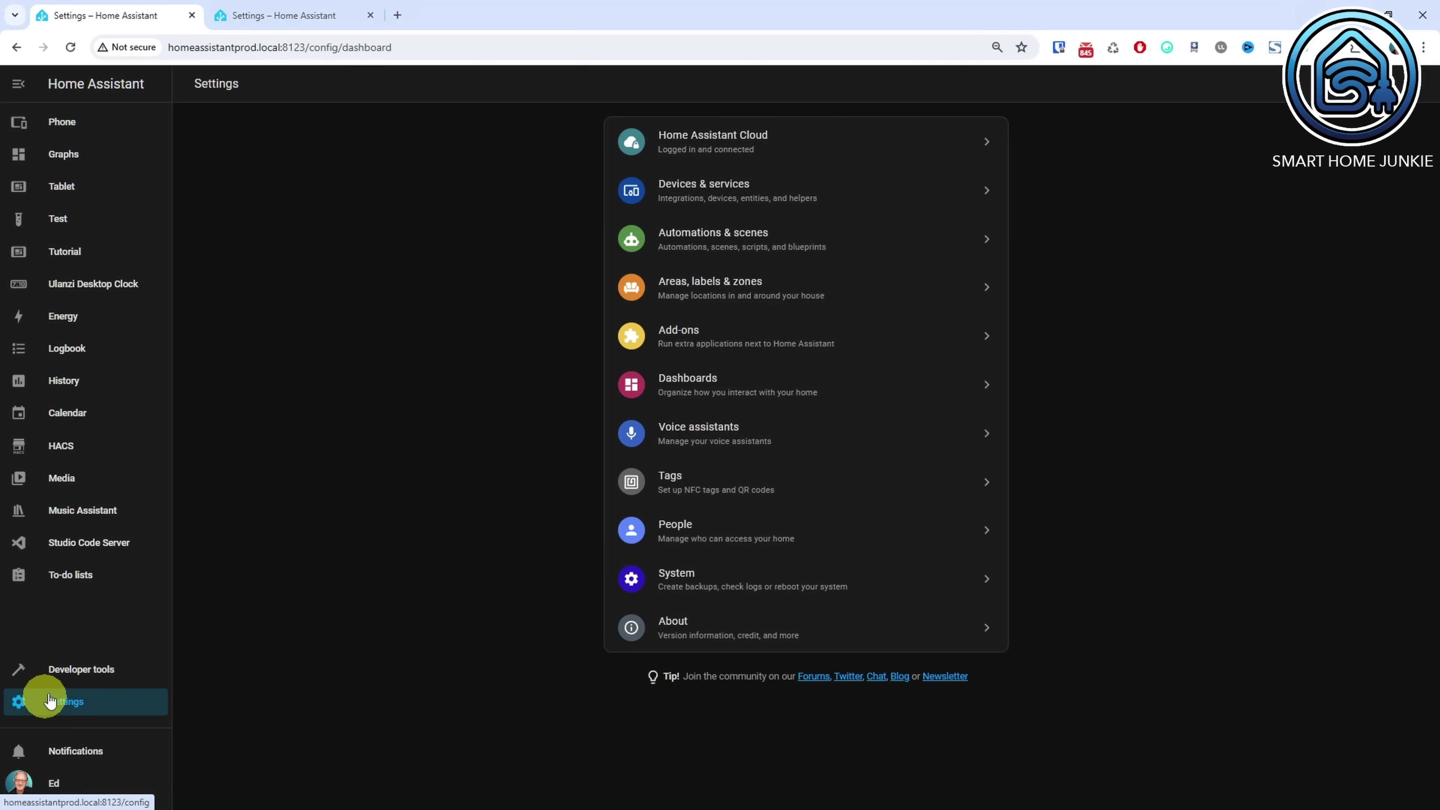
left_click(693, 238)
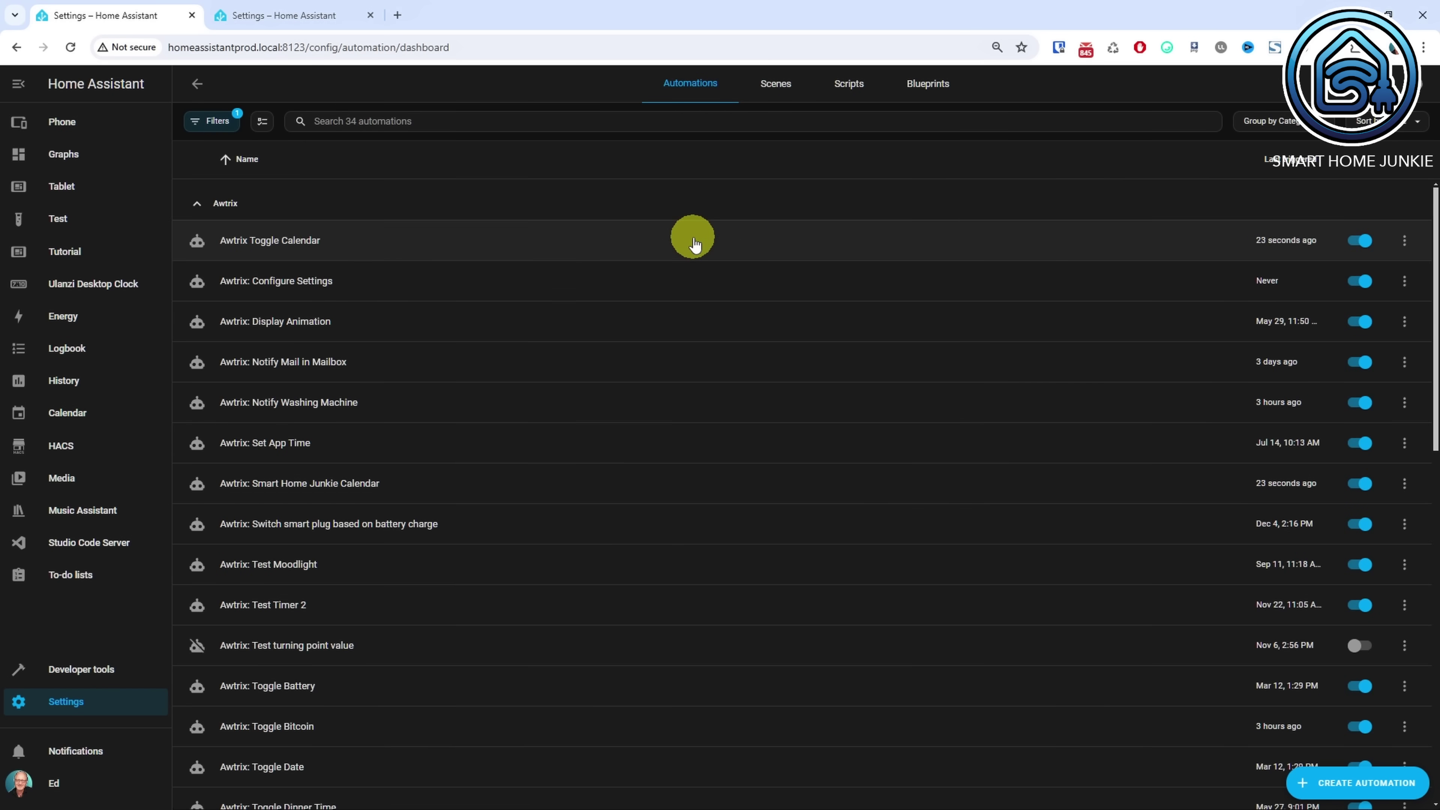
In the second tab with the Airco automations, go via Phone and Settings to Automations & scenes
left_click(291, 23)
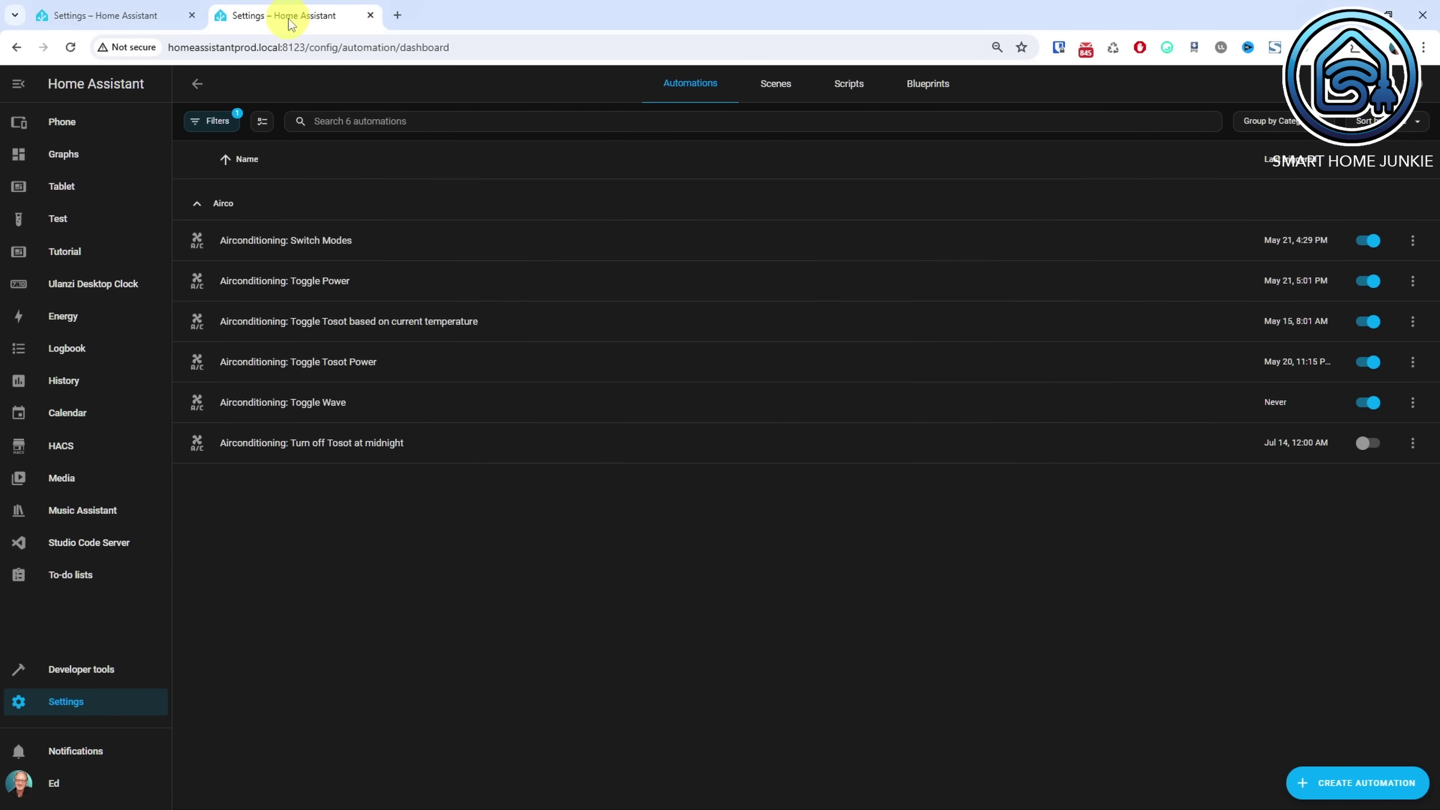
left_click(75, 122)
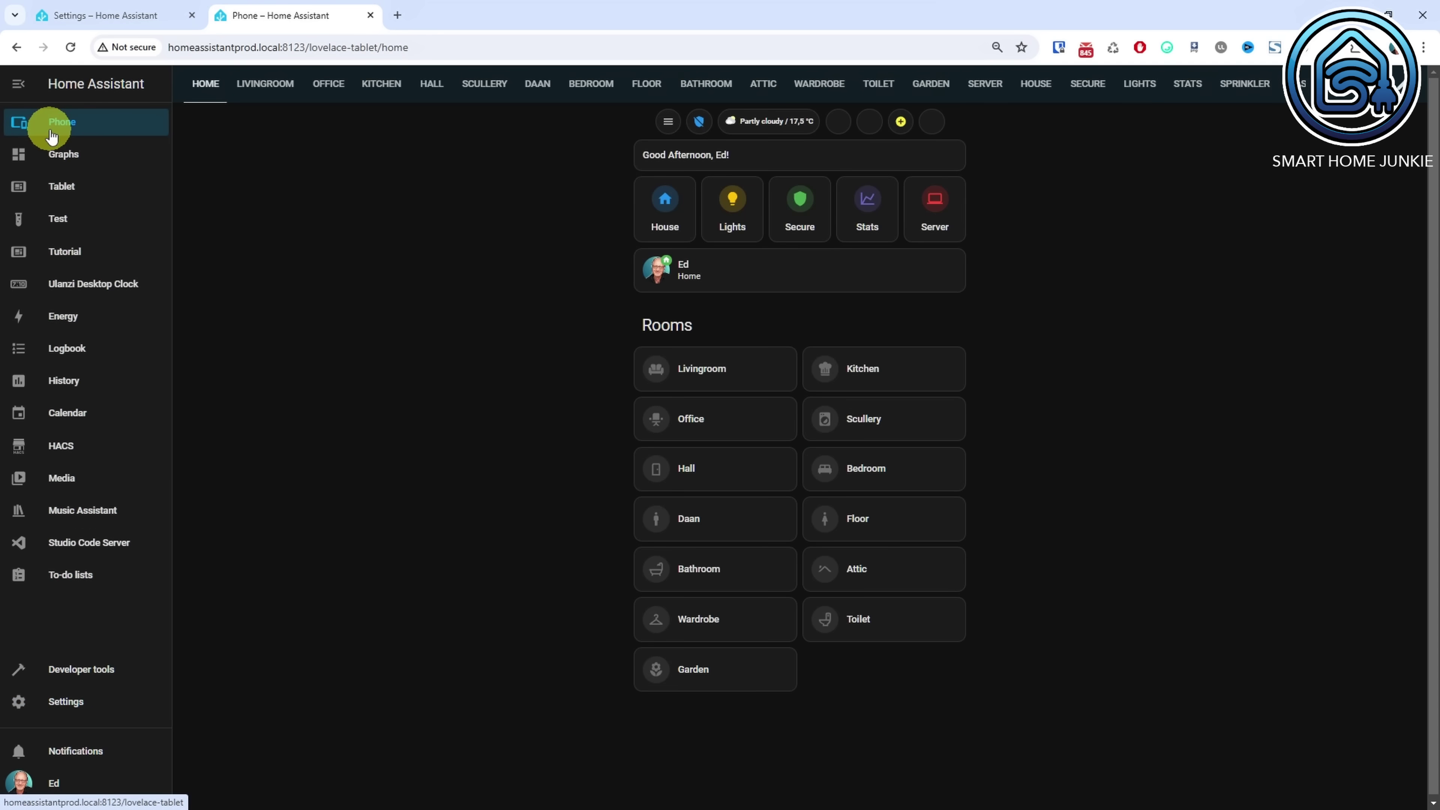
left_click(65, 704)
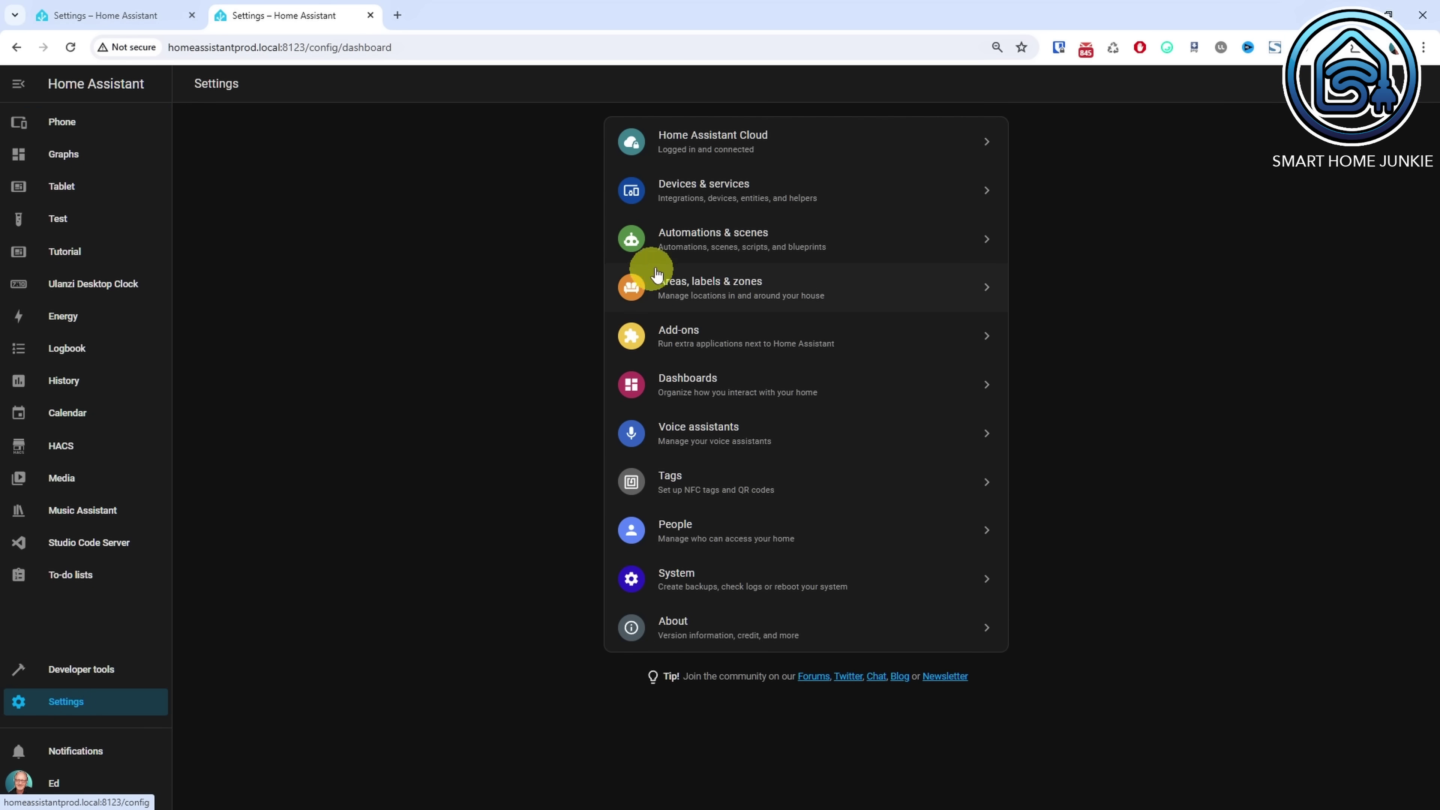
left_click(711, 235)
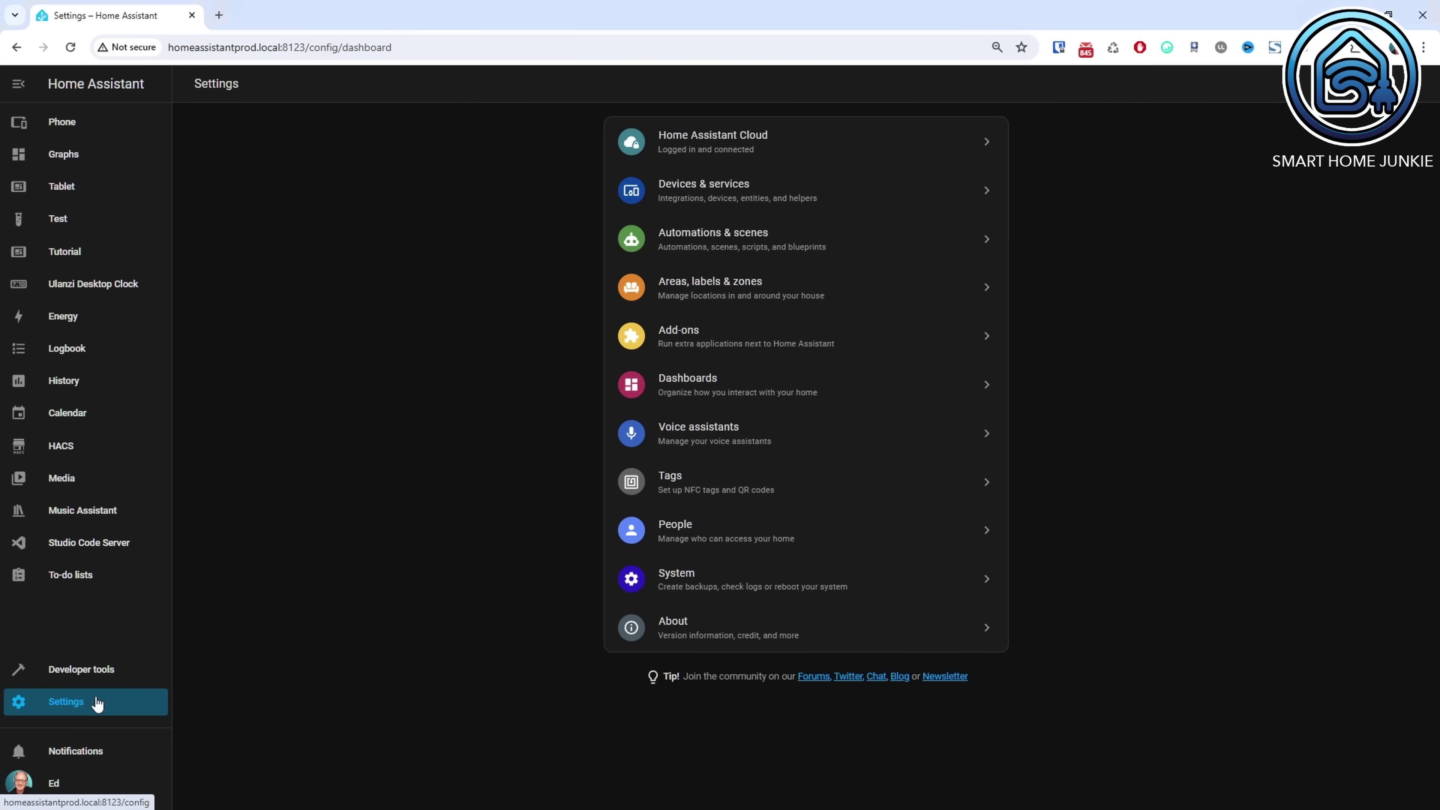
Show the list of entities exposed to voice assistants
left_click(98, 703)
left_click(698, 425)
left_click(775, 318)
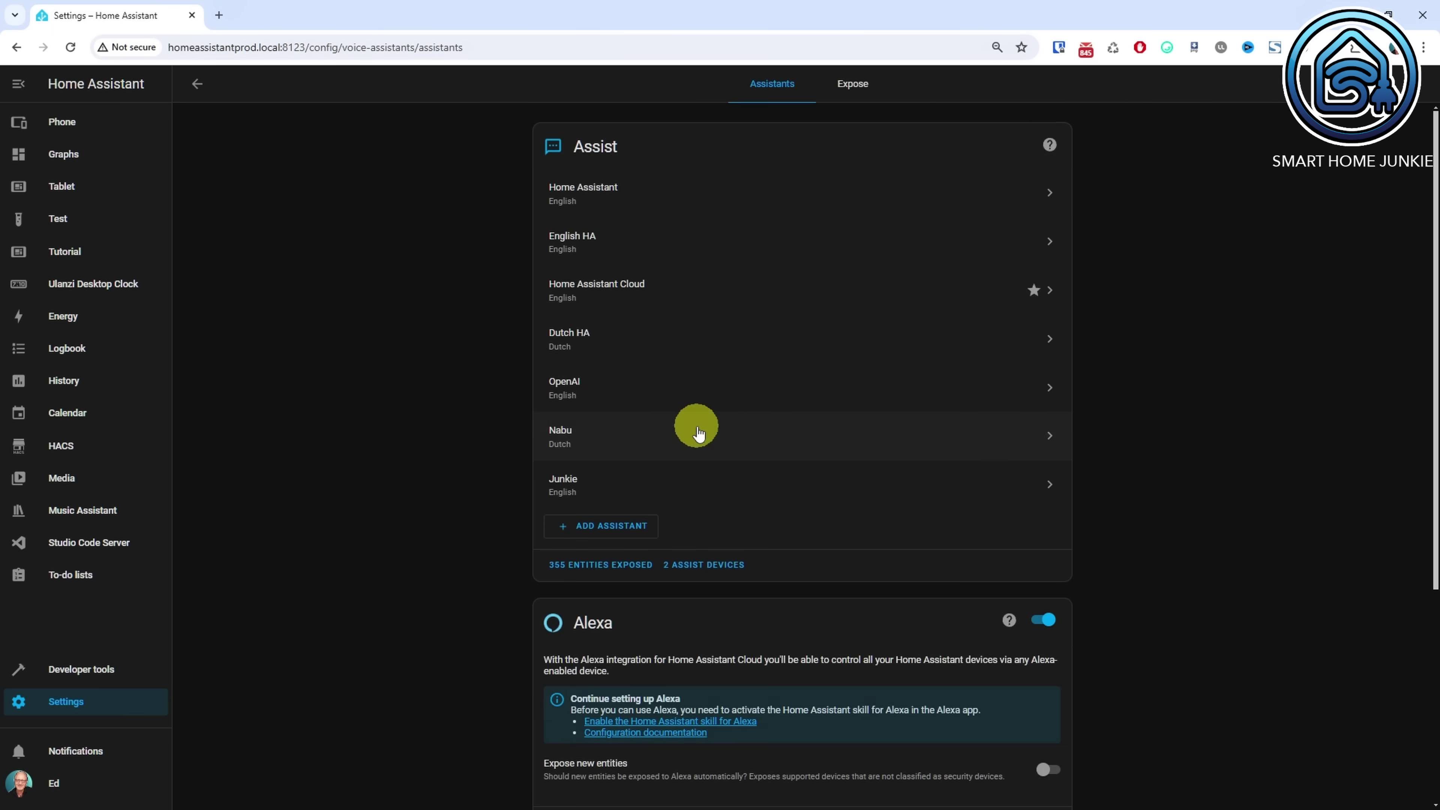
left_click(857, 91)
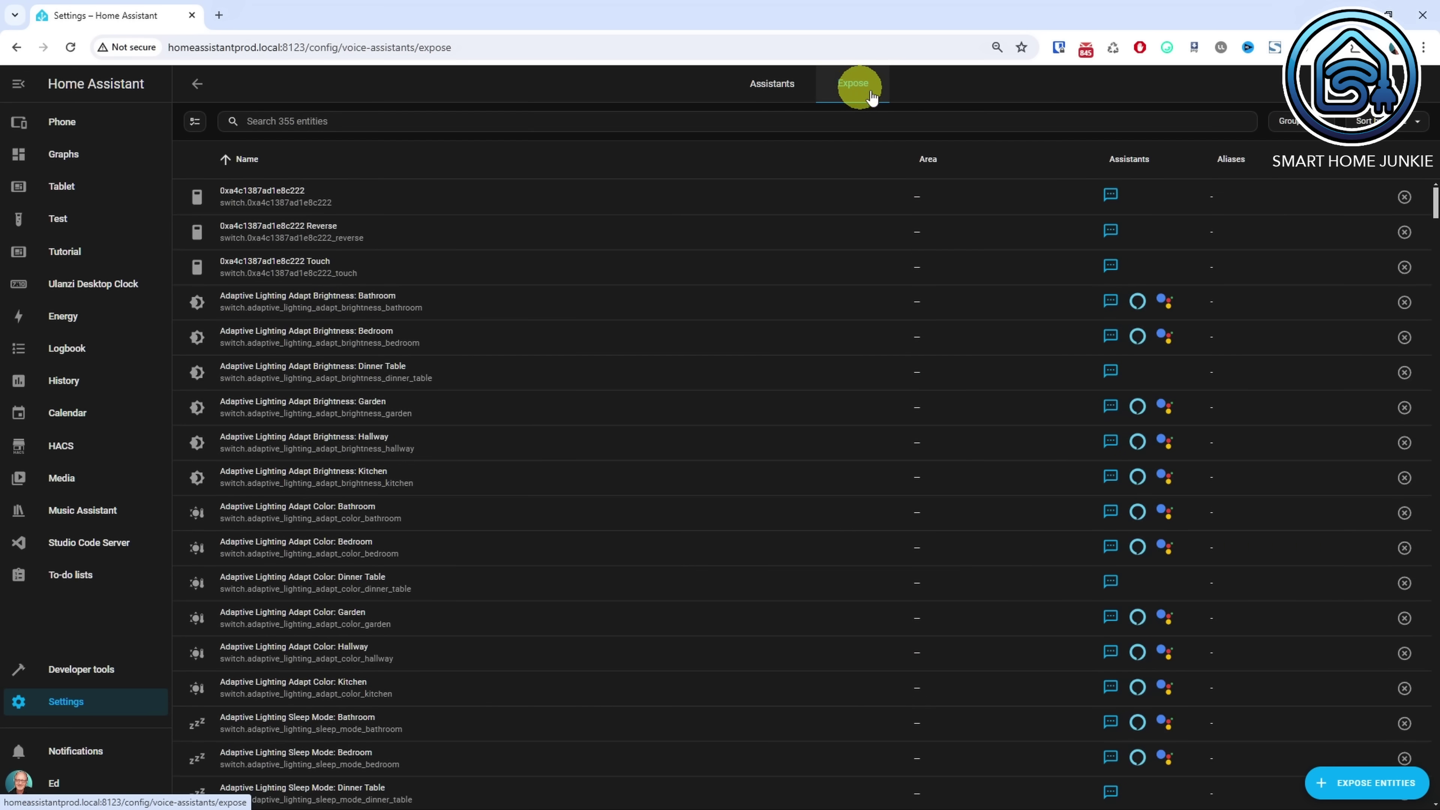
Group the exposed entities by domain and collapse all domain groups
left_click(1295, 125)
left_click(1298, 124)
left_click(1301, 156)
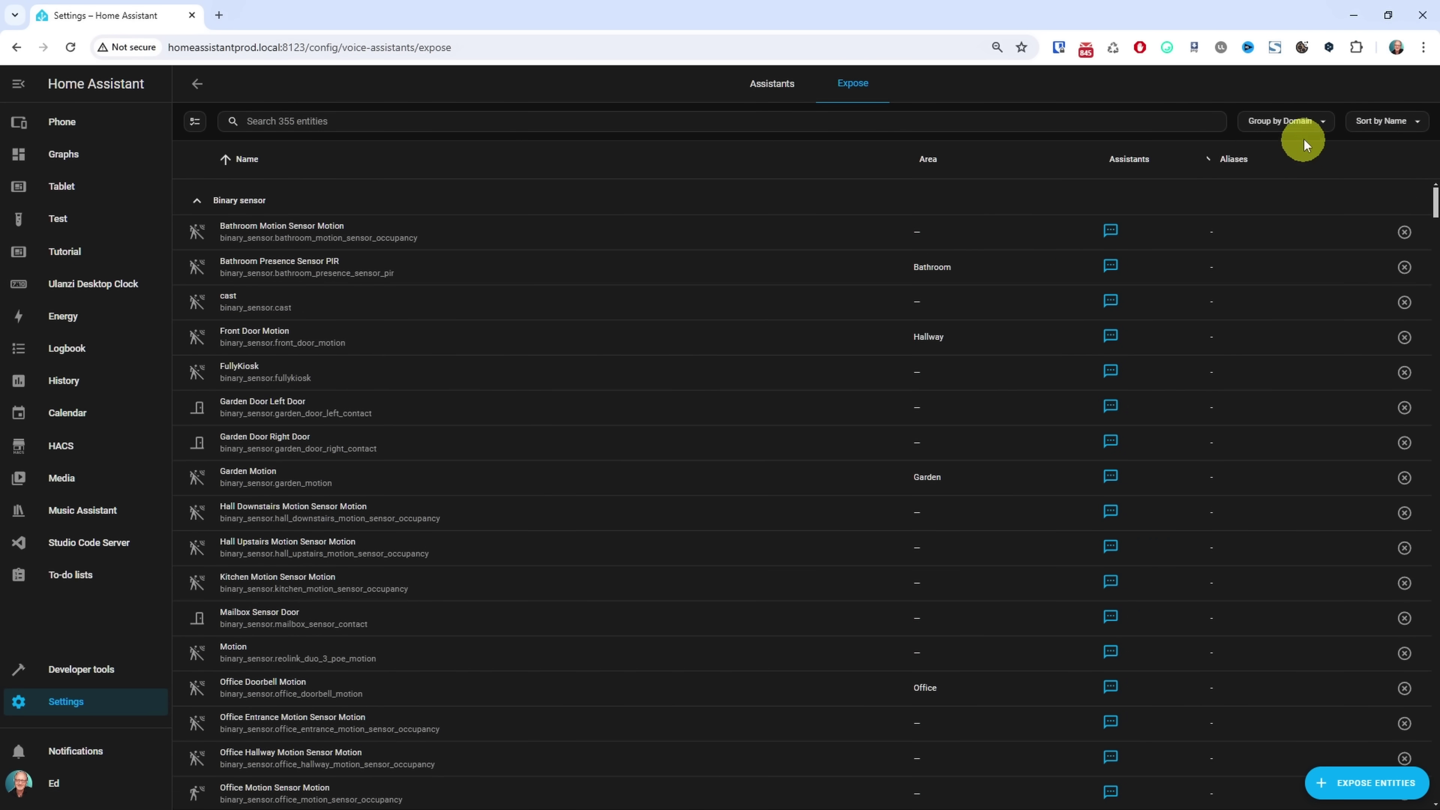
left_click(1306, 126)
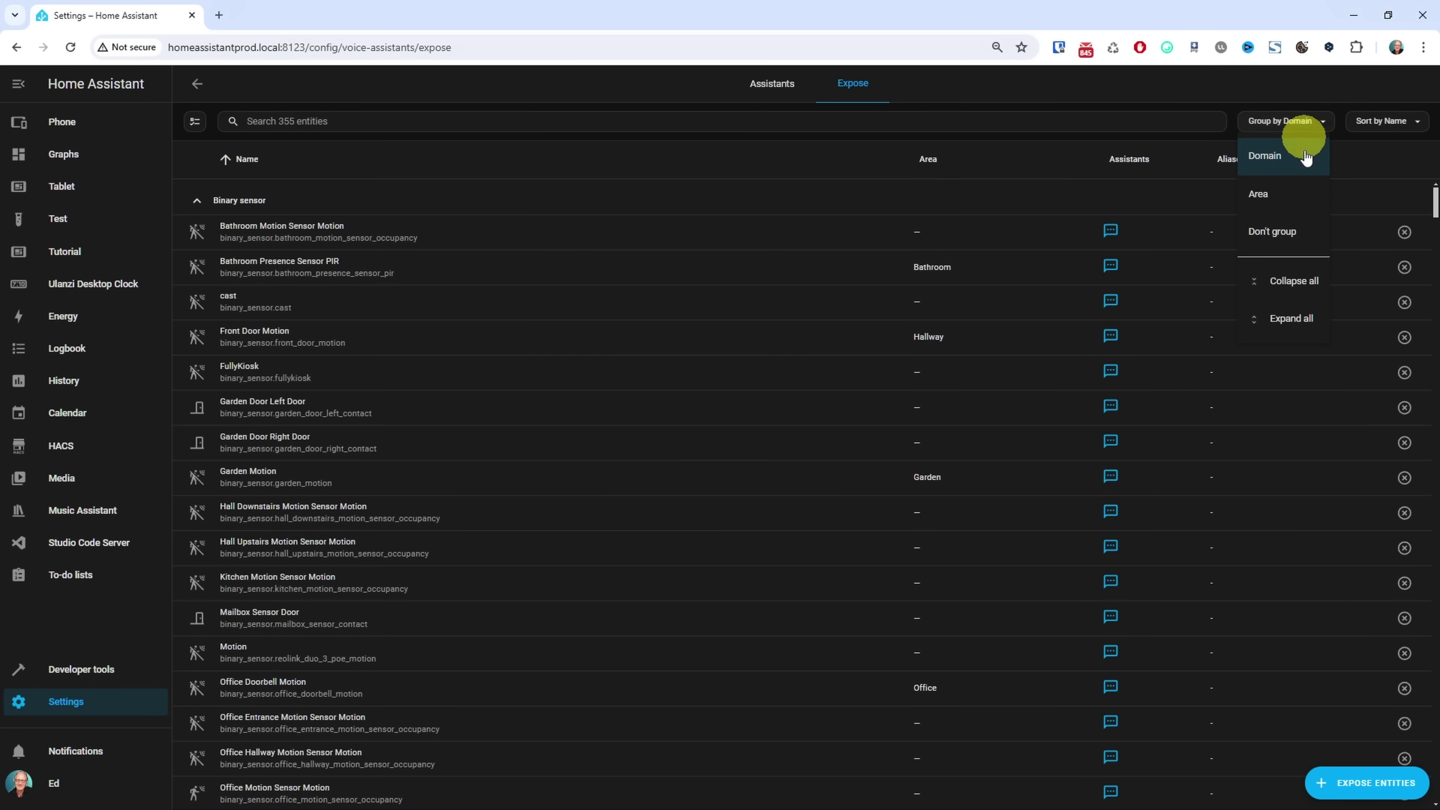
left_click(1294, 283)
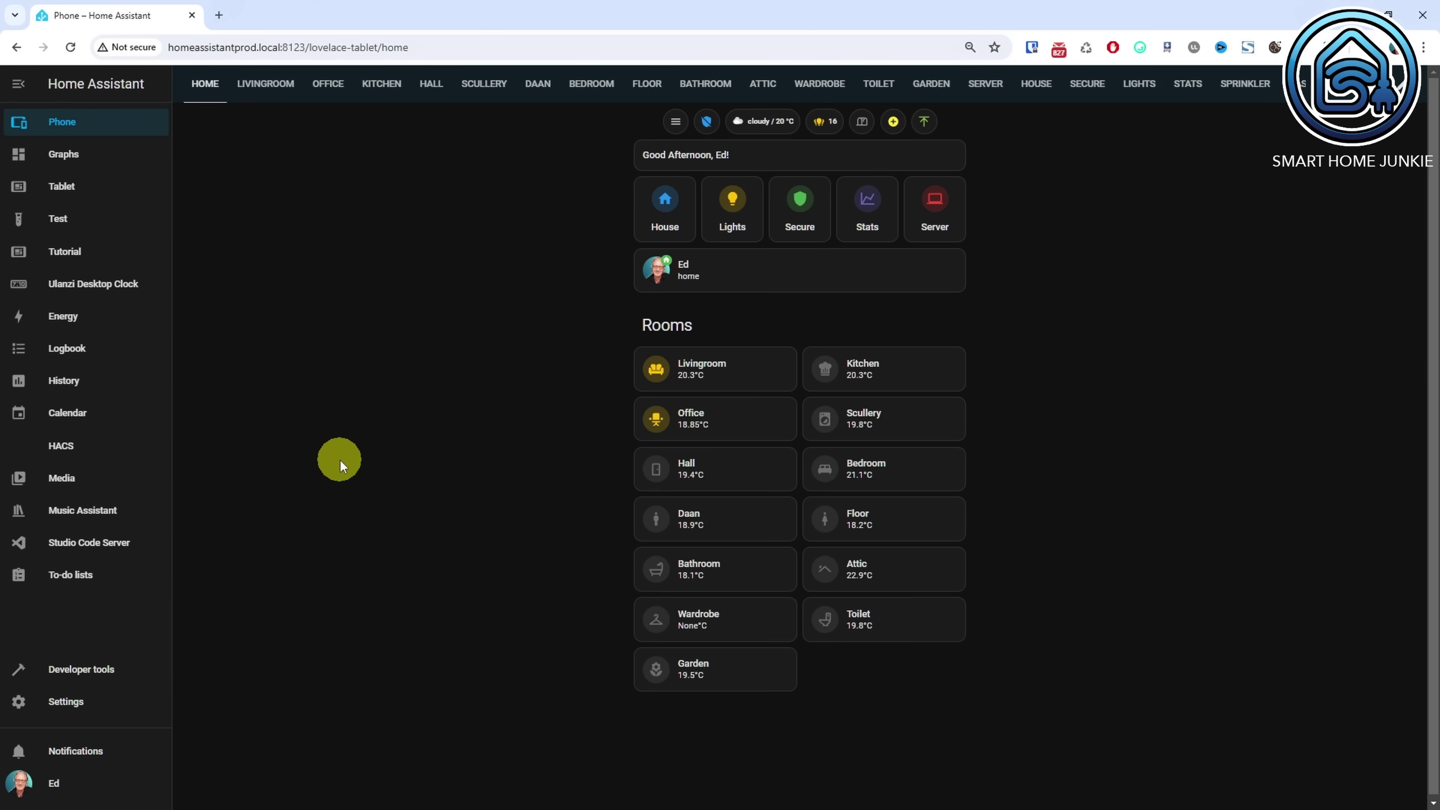
View the user profile page and its Security settings
left_click(49, 791)
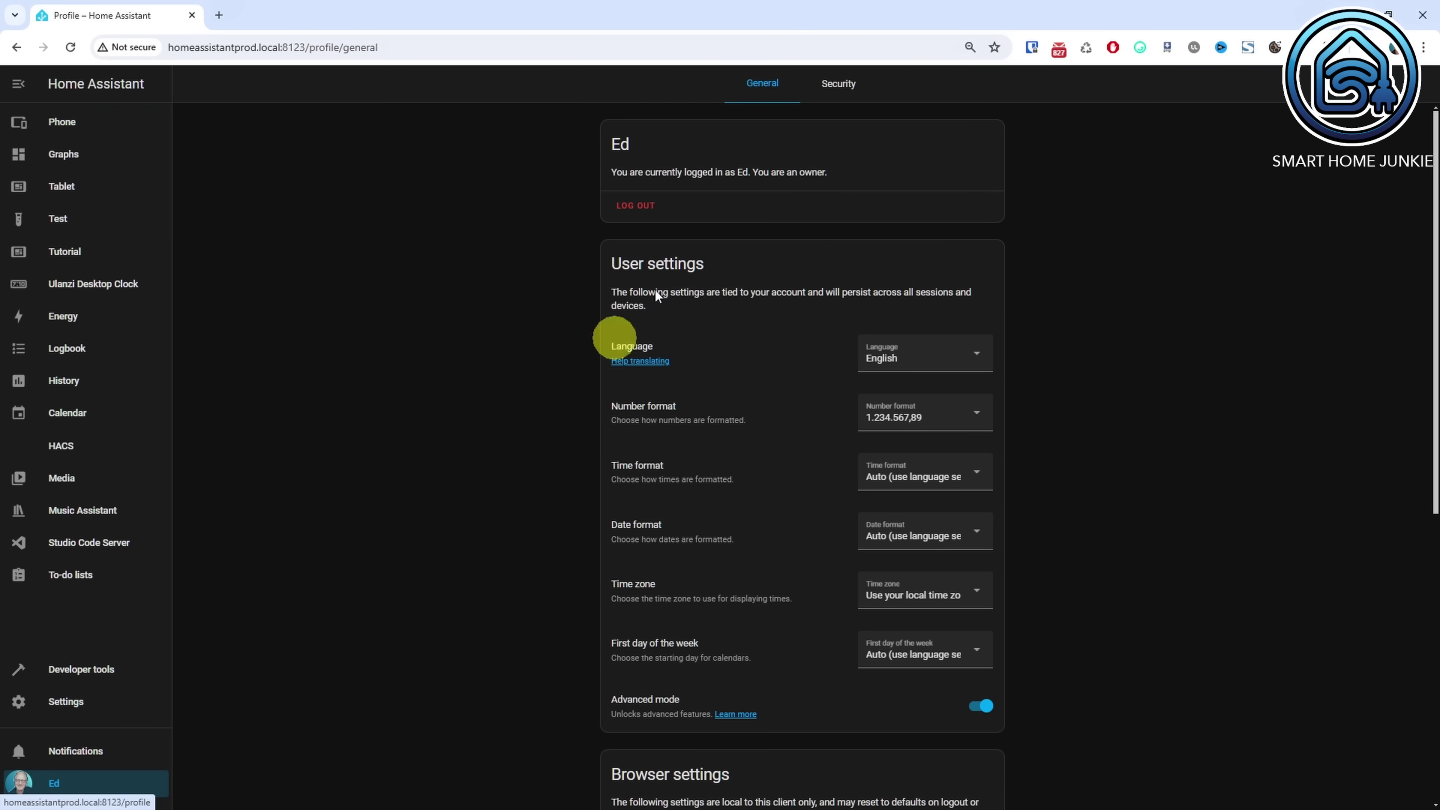
left_click(841, 85)
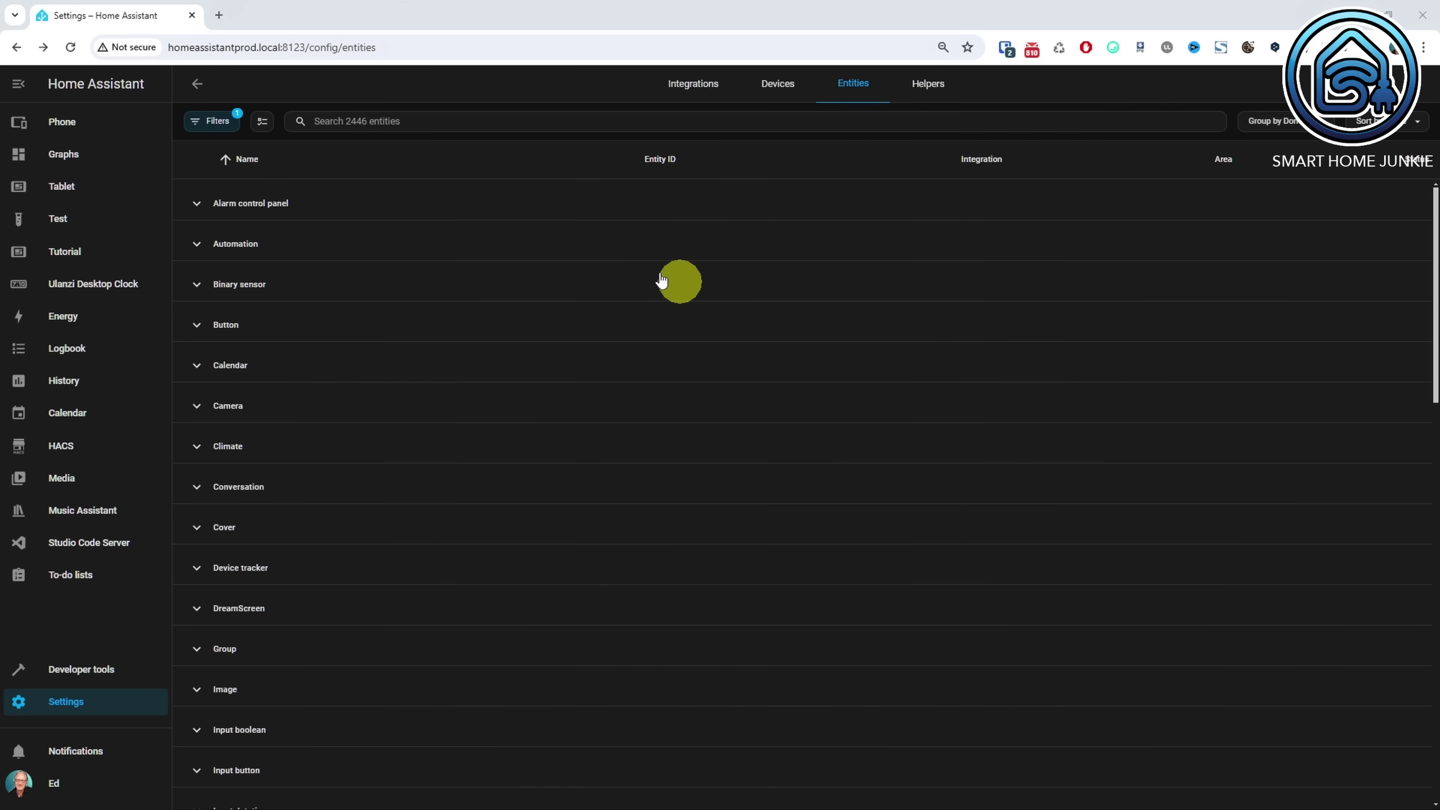
Search entities for 'tag', expand the Tag group, and view the Tag 1 entity's details
left_click(487, 116)
type("tag")
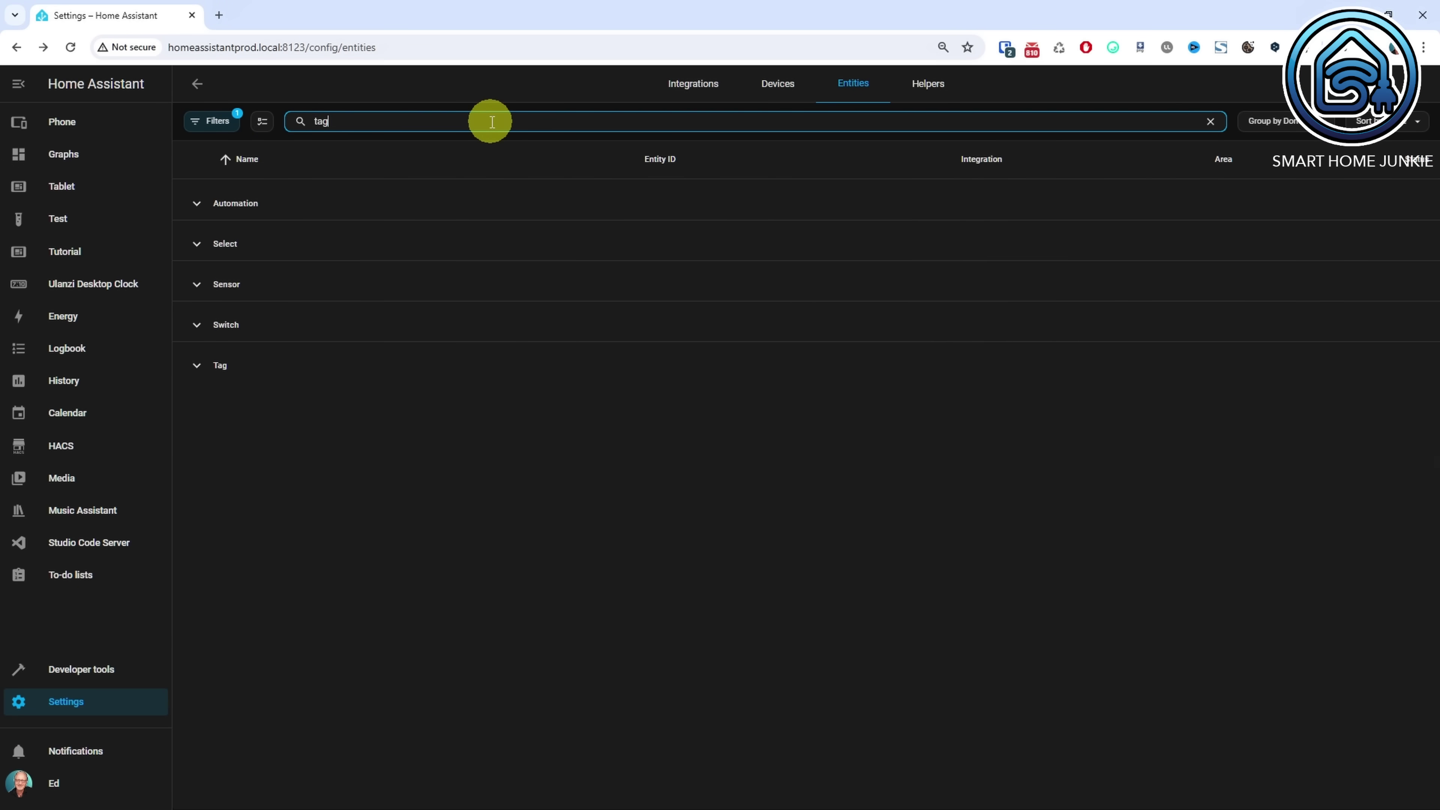
left_click(197, 367)
left_click(238, 402)
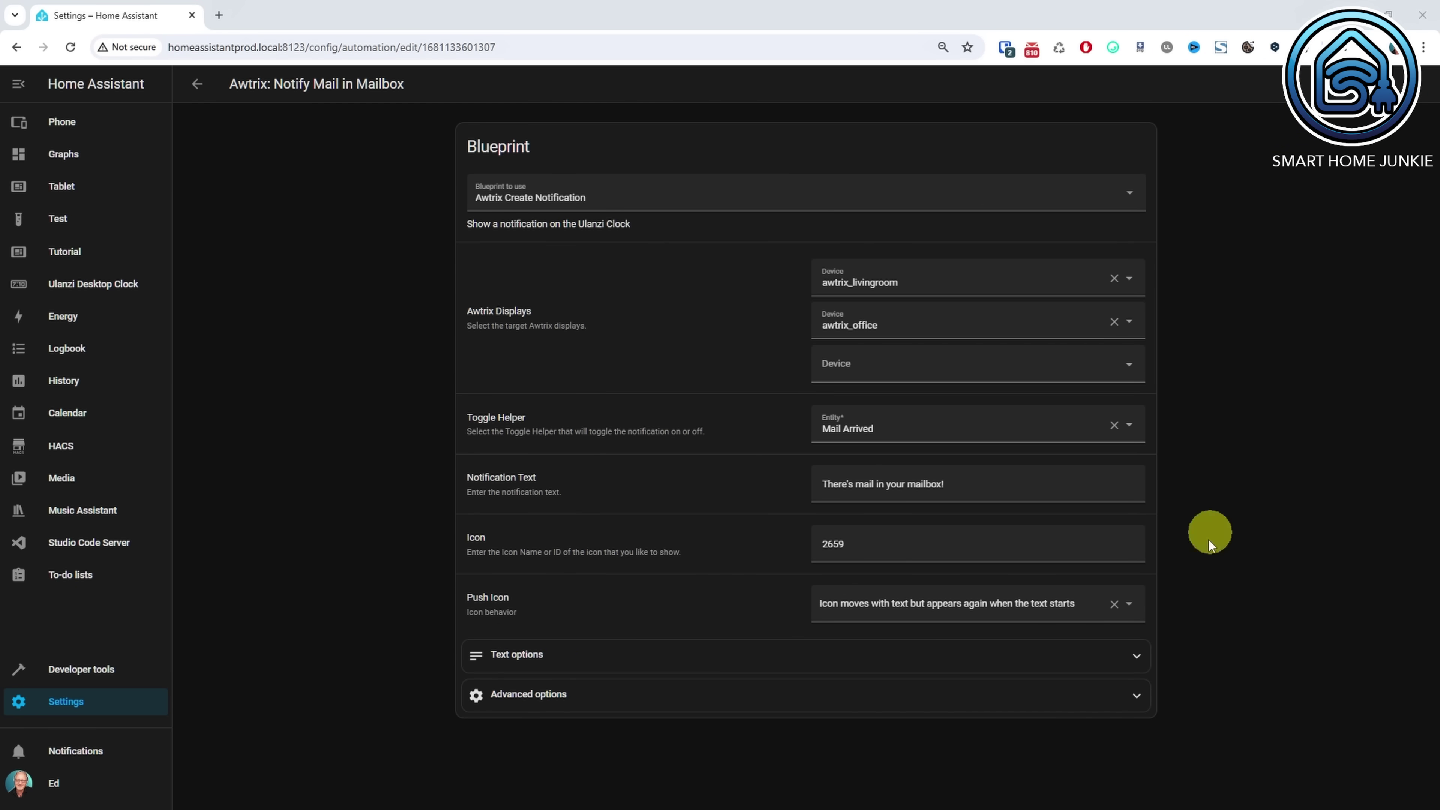
left_click(1137, 656)
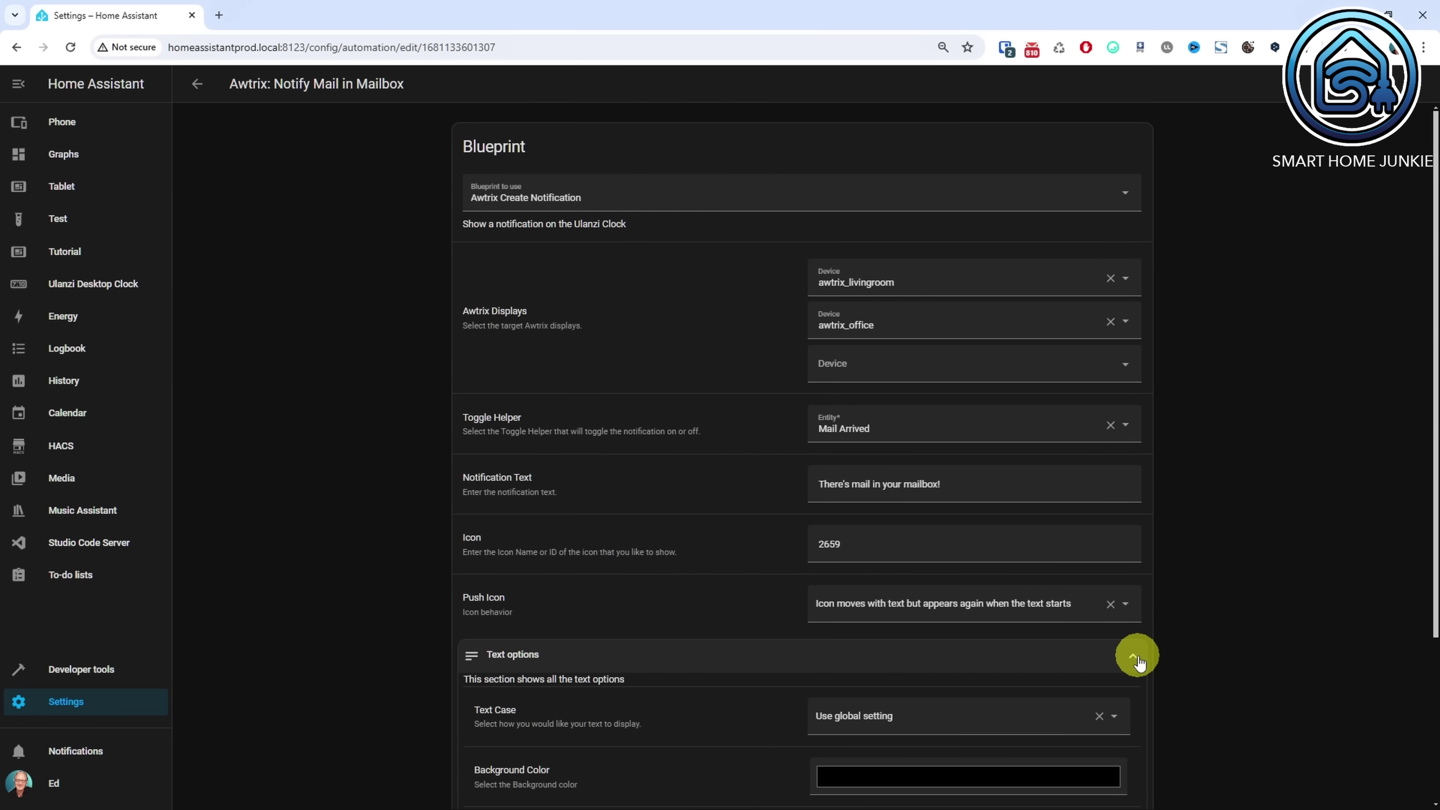
scroll(1138, 660, "down", 4)
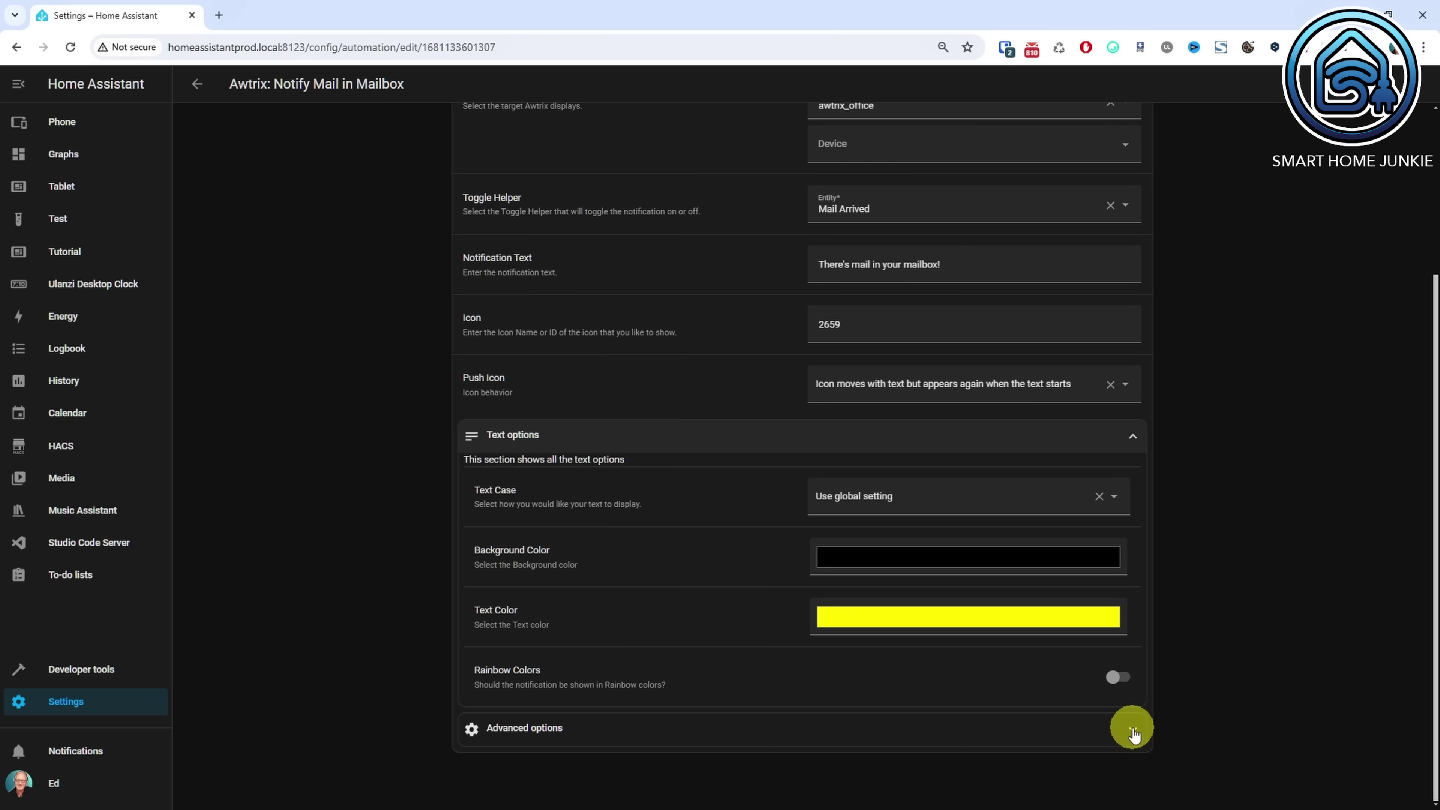
scroll(1198, 642, "down", 8)
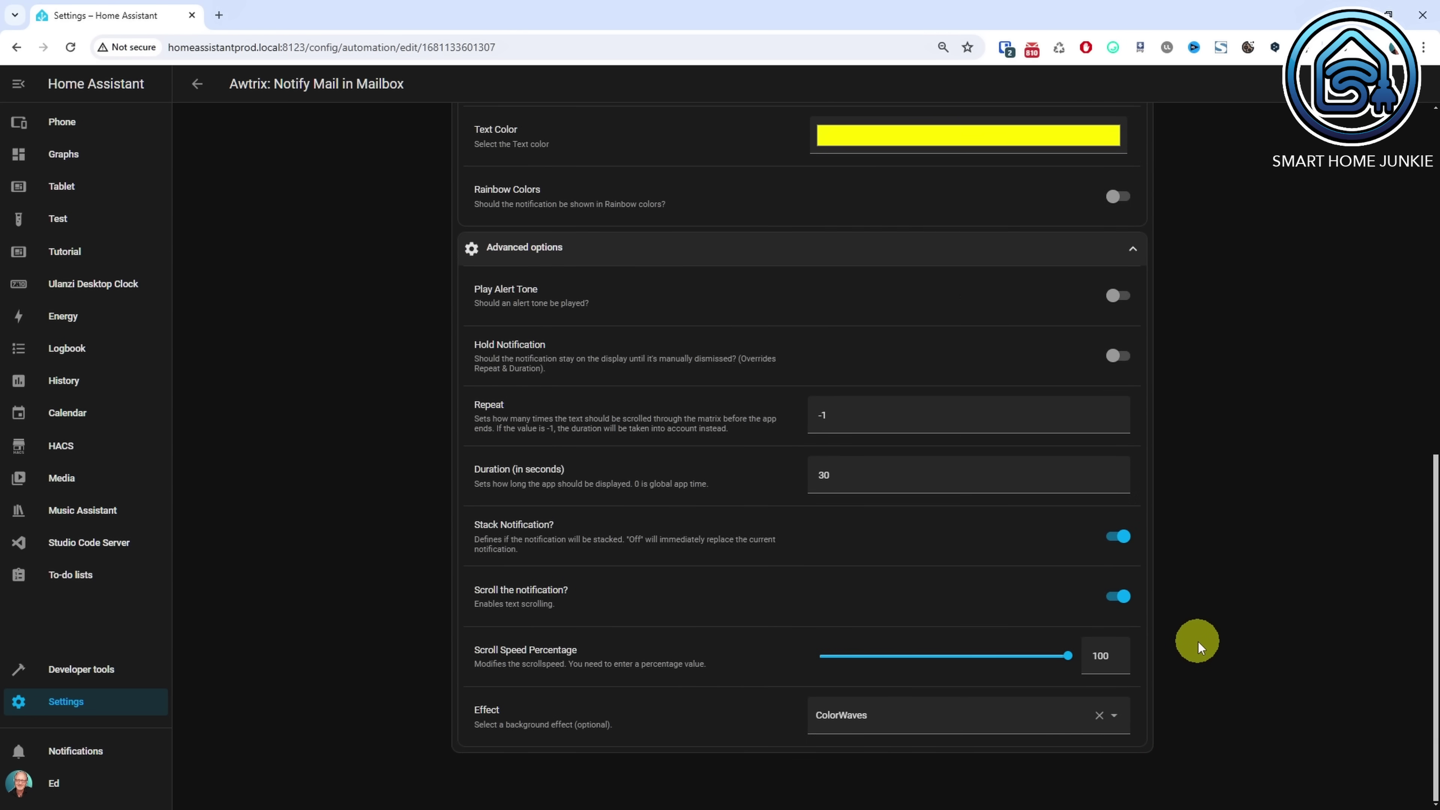
left_click(1124, 262)
scroll(1254, 431, "up", 4)
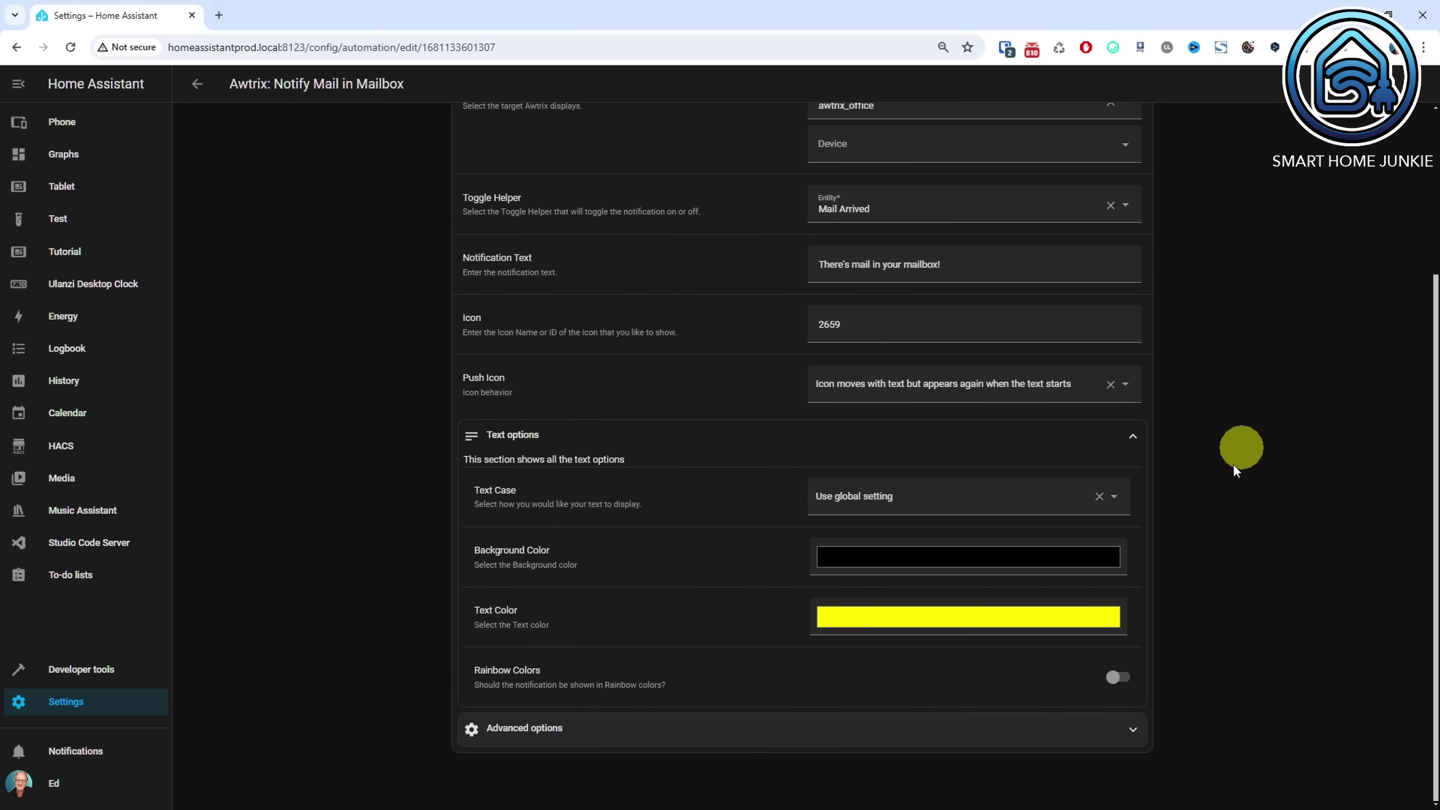
left_click(1135, 438)
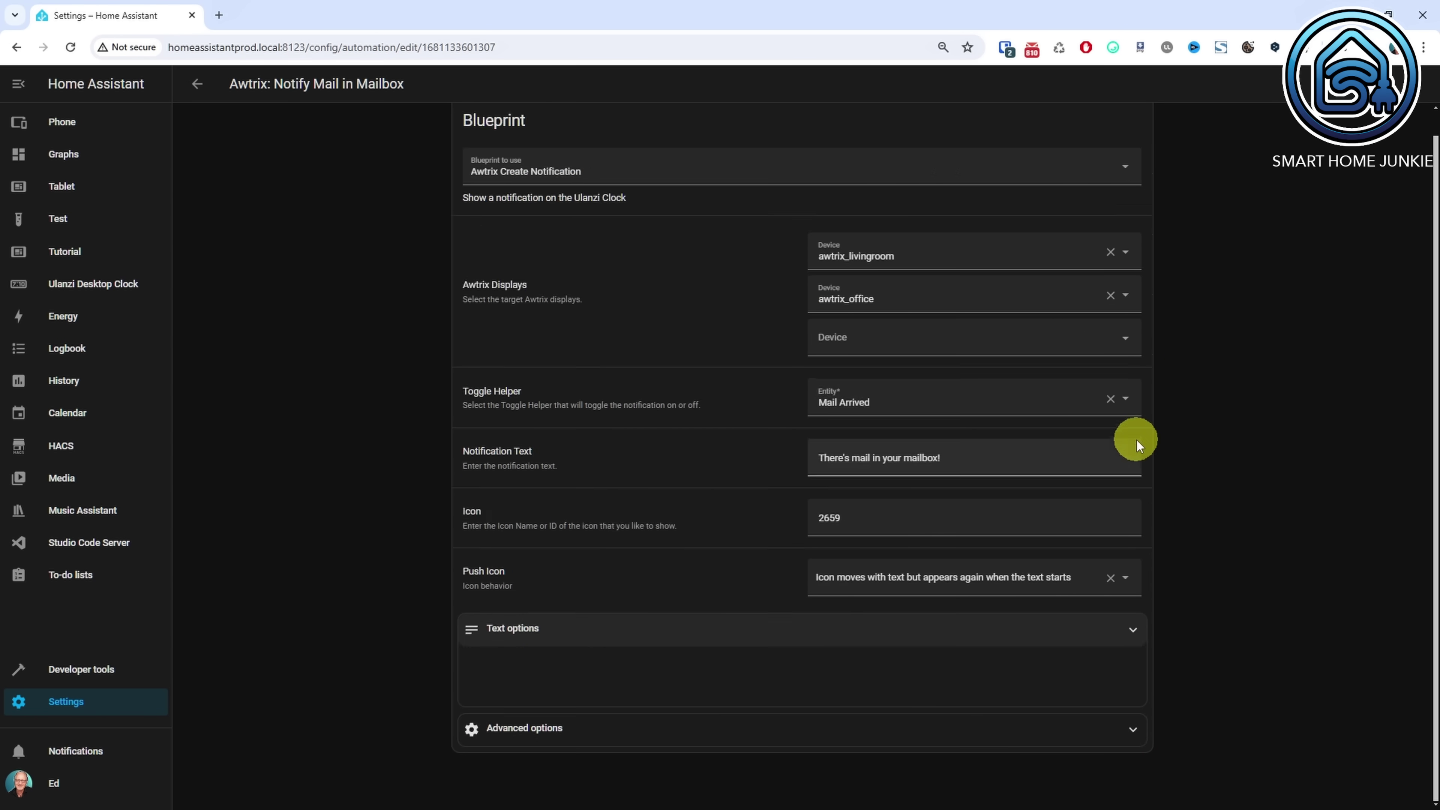
scroll(1136, 440, "up", 2)
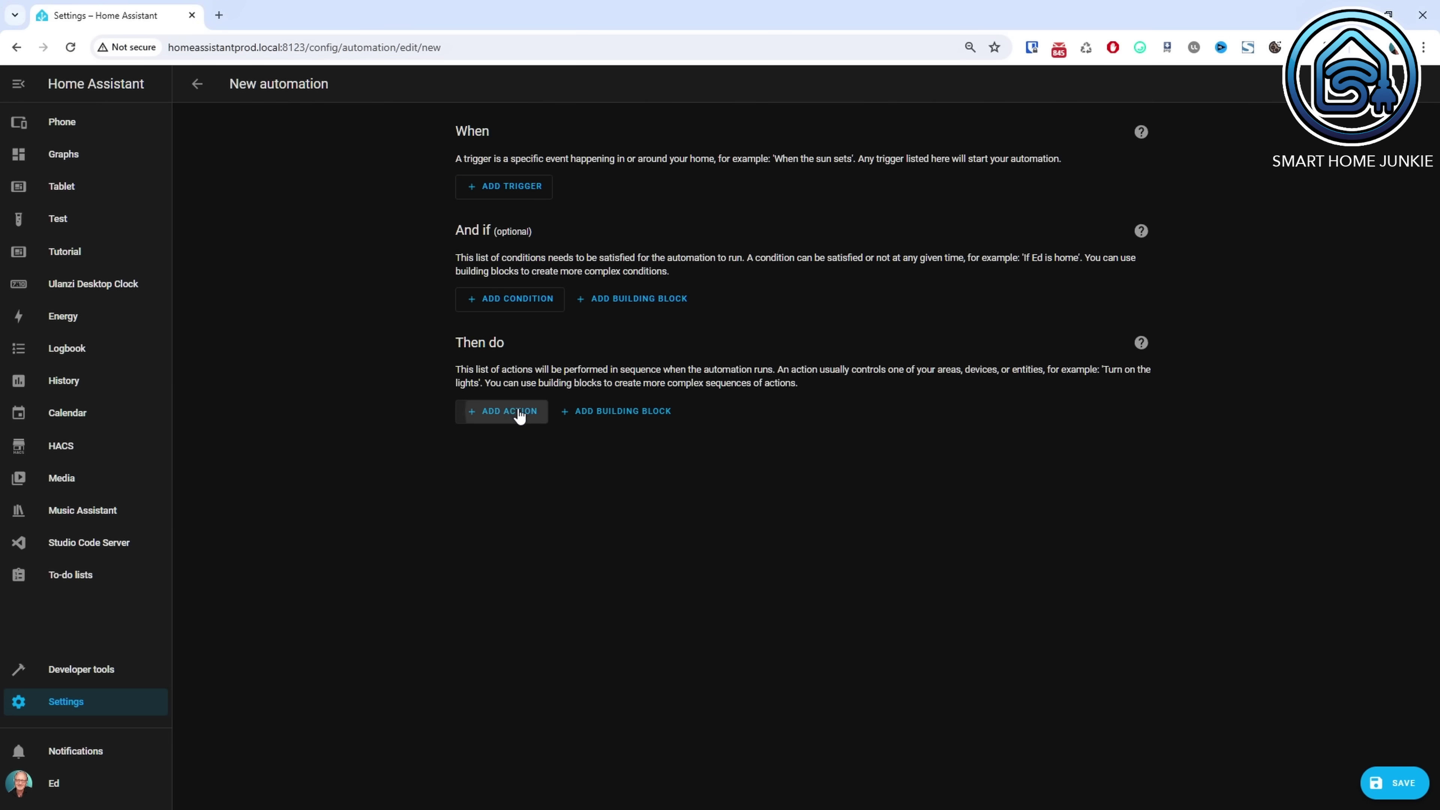
Add a Run in sequence action containing Light: Turn on
left_click(520, 416)
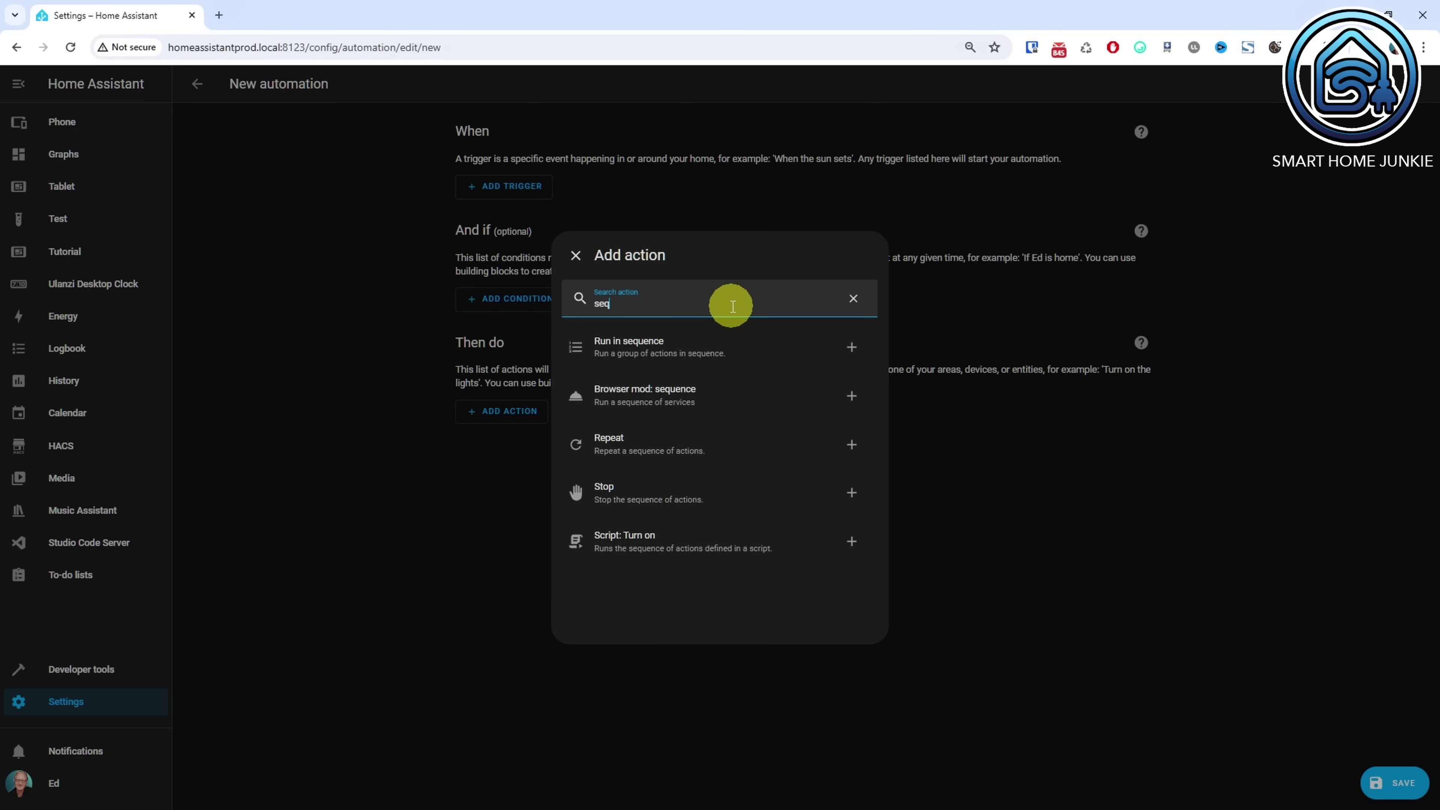
left_click(721, 347)
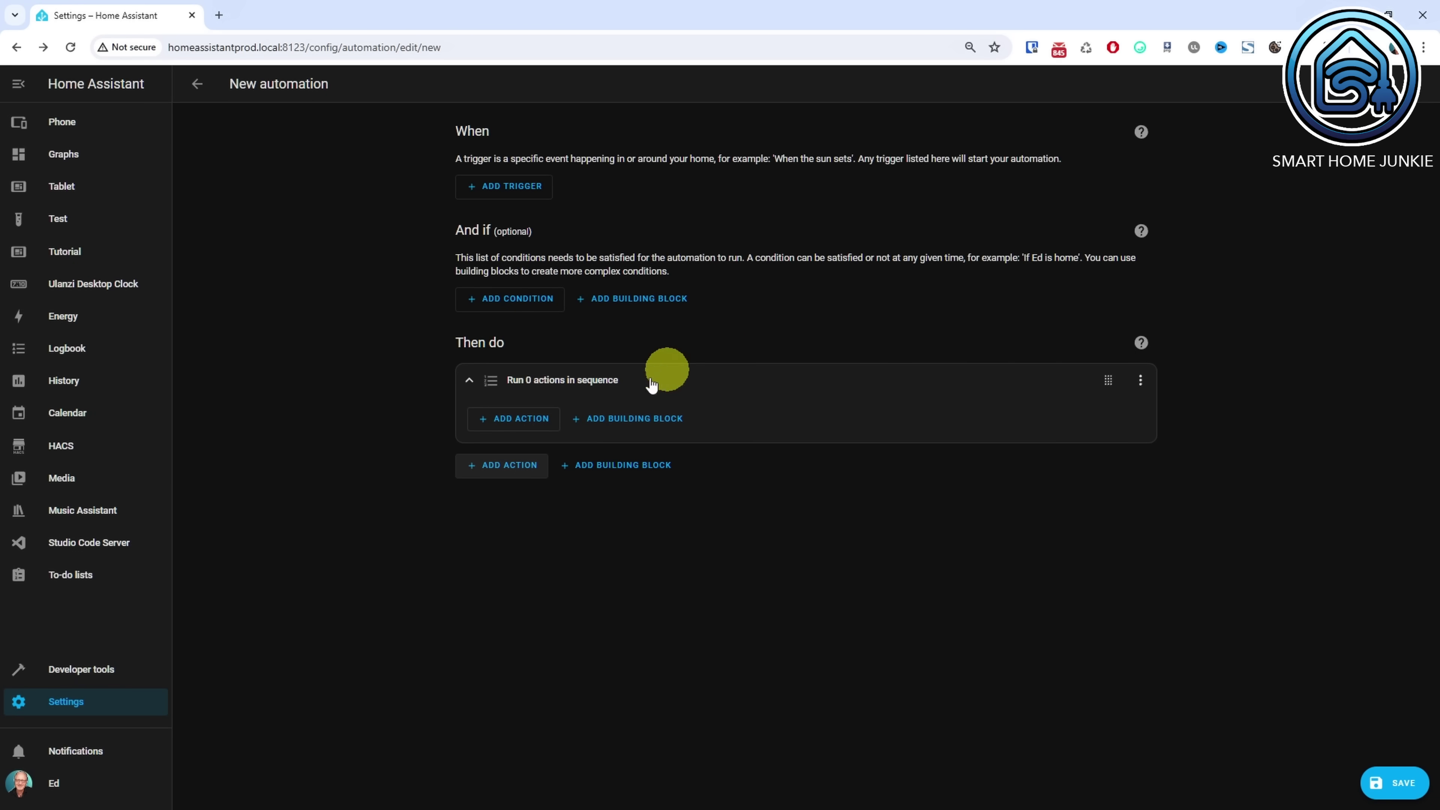
left_click(532, 419)
type("light.turn")
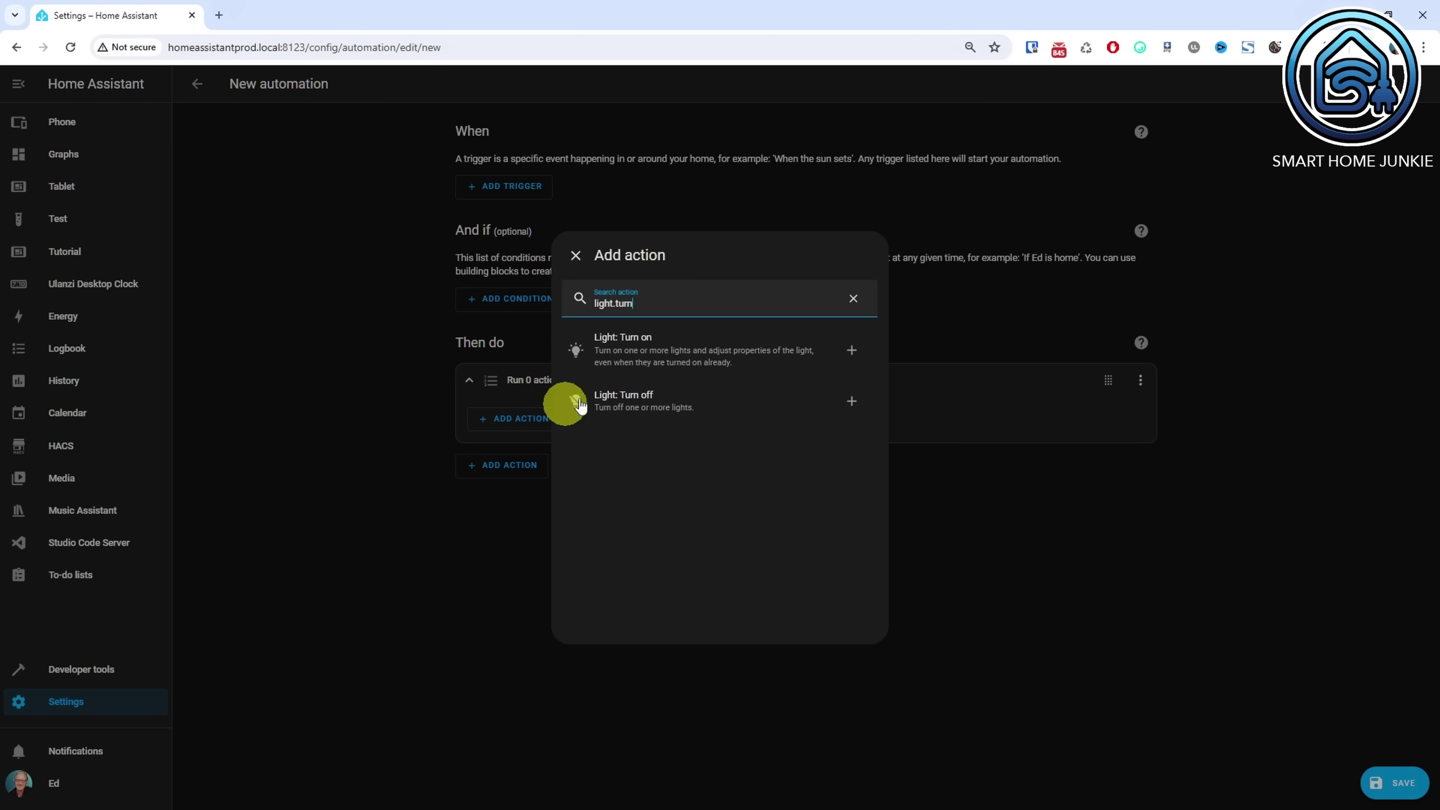
left_click(693, 363)
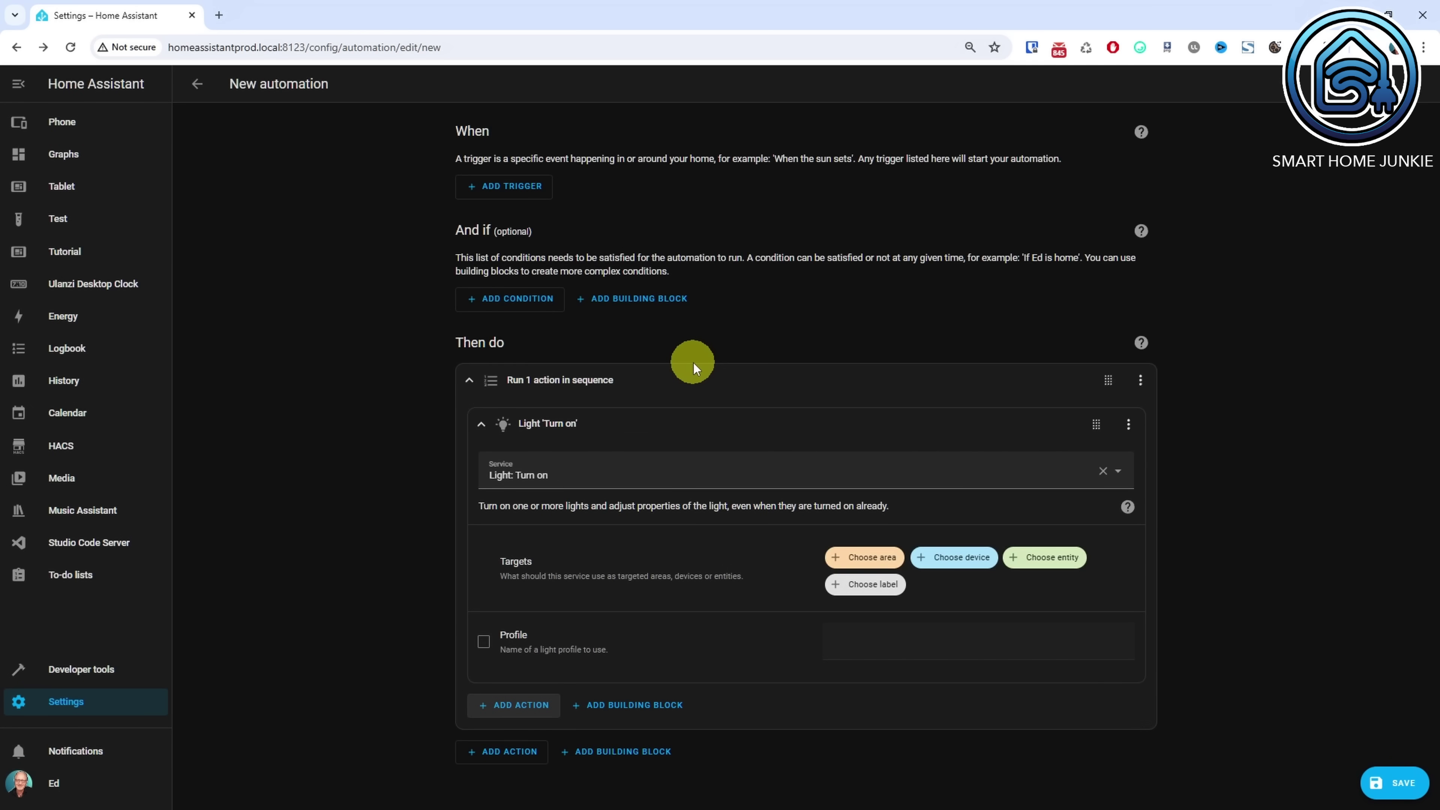
Add Switch: Turn on as a second action inside the sequence
left_click(536, 707)
type("switch.turn")
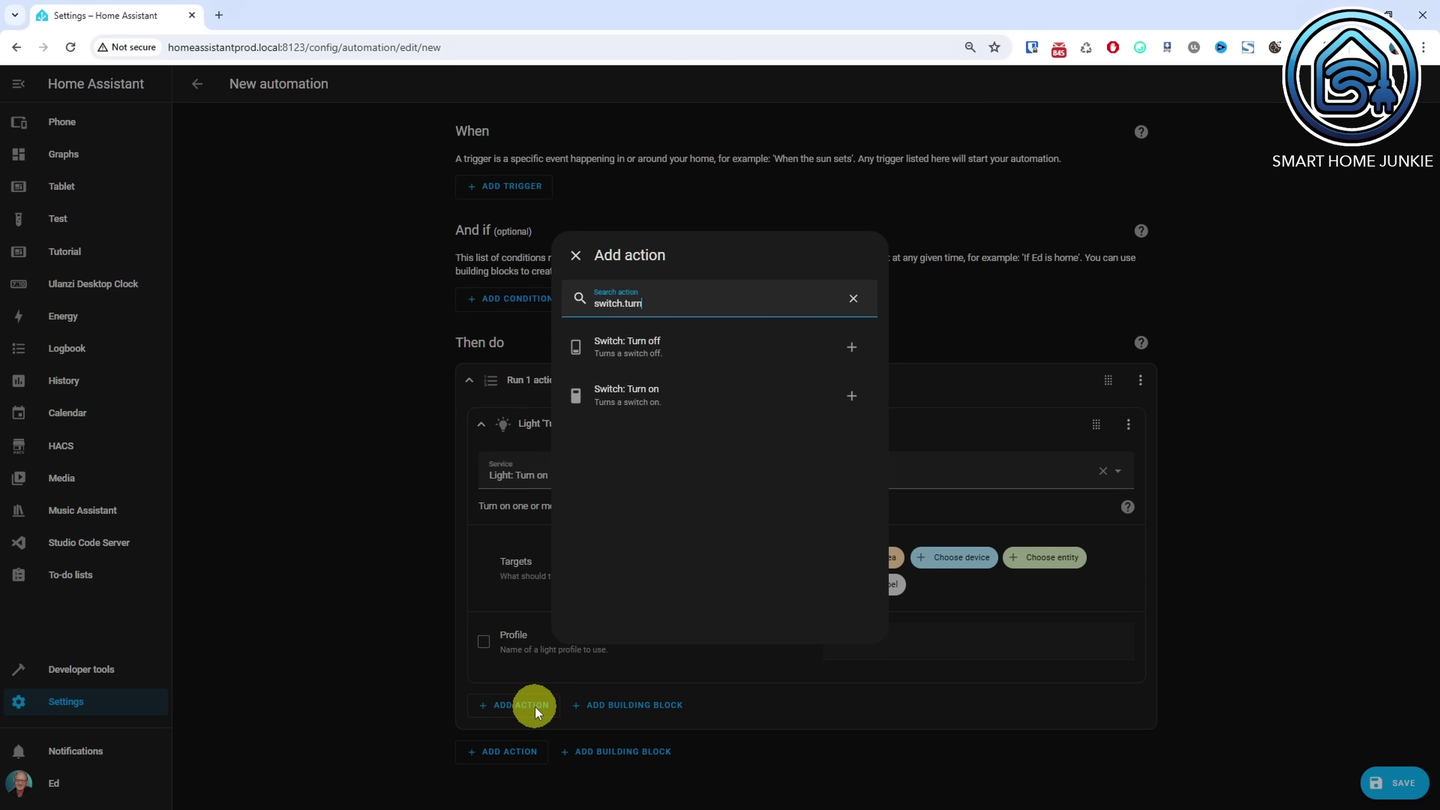
left_click(669, 392)
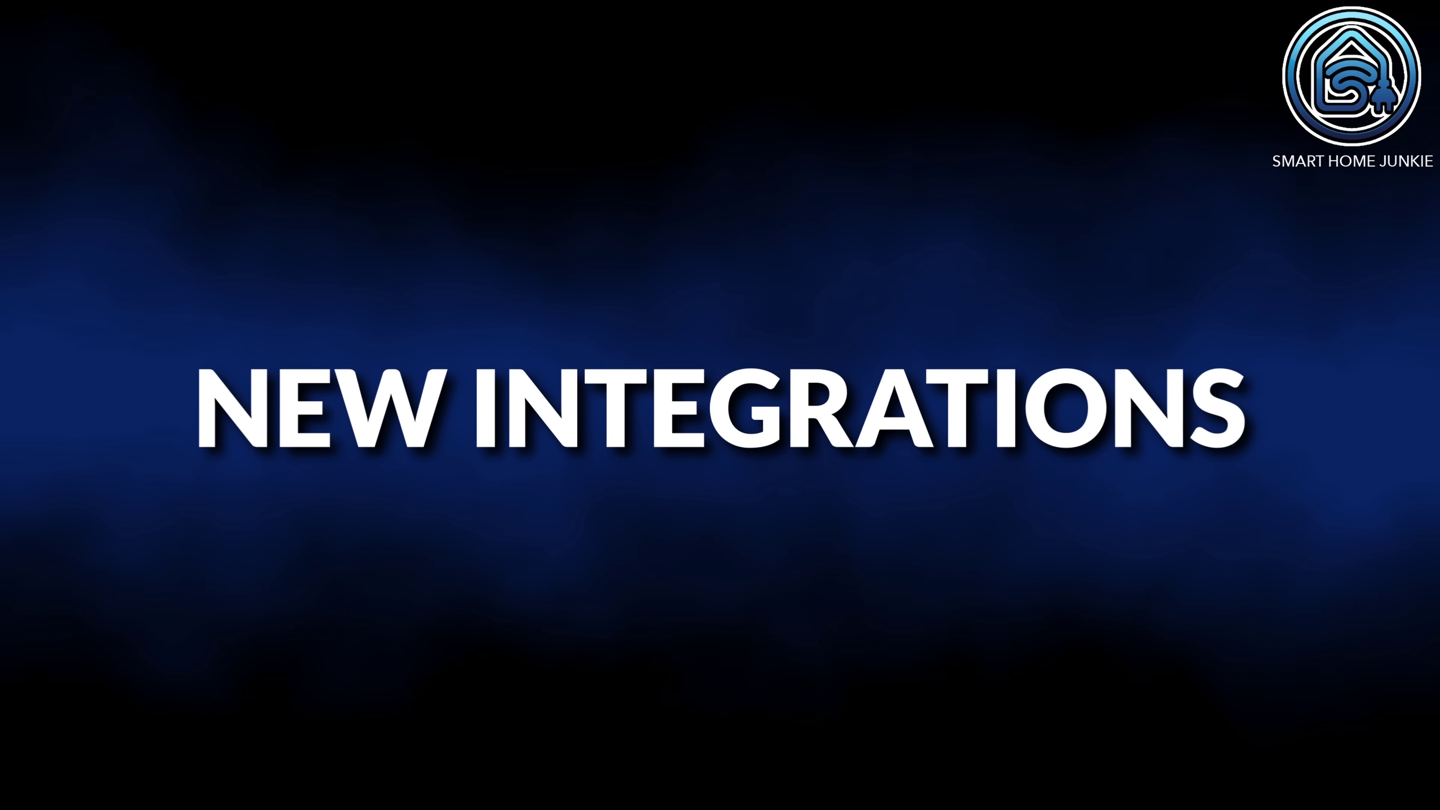